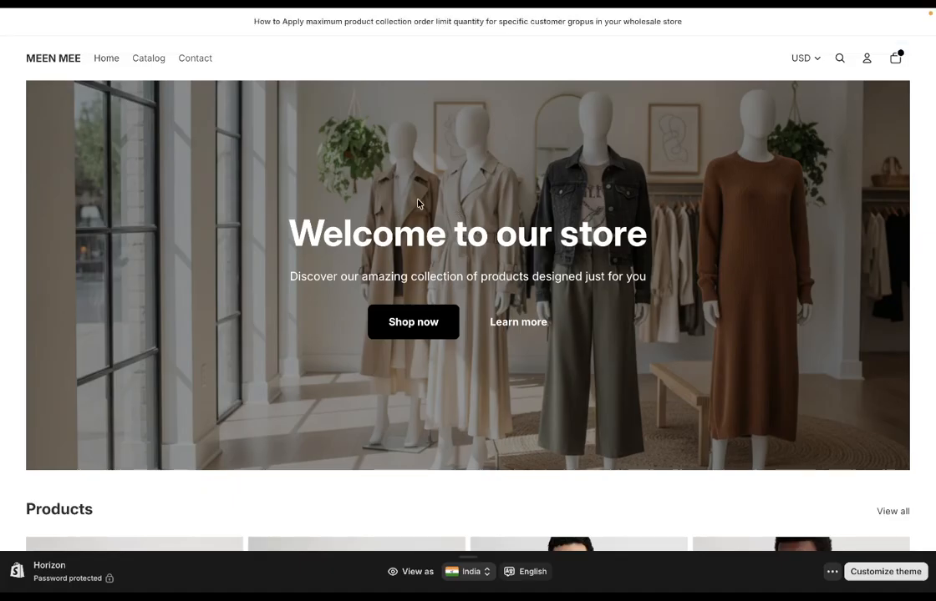
Step: View the BTB: B2B Order Limit listing in the Shopify App Store and switch to the store's admin with the wholesale app
{"action": "mouse_move", "coordinate": [0, 322]}
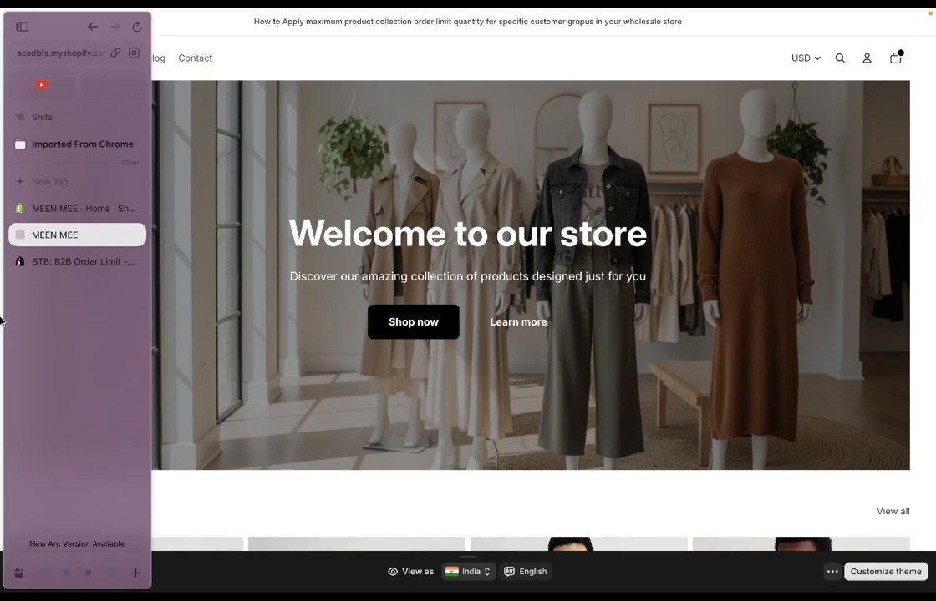
{"action": "left_click", "coordinate": [46, 263]}
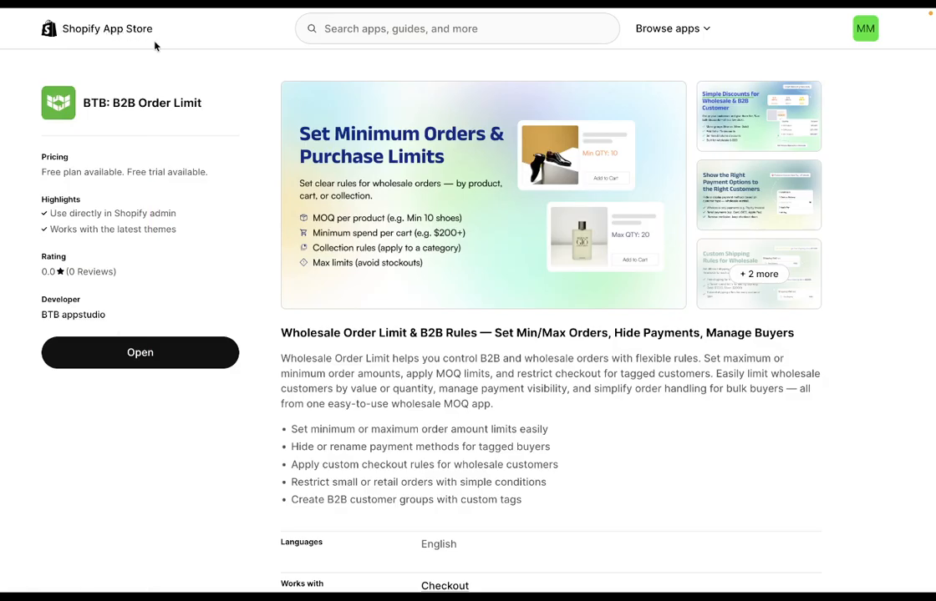
{"action": "mouse_move", "coordinate": [2, 163]}
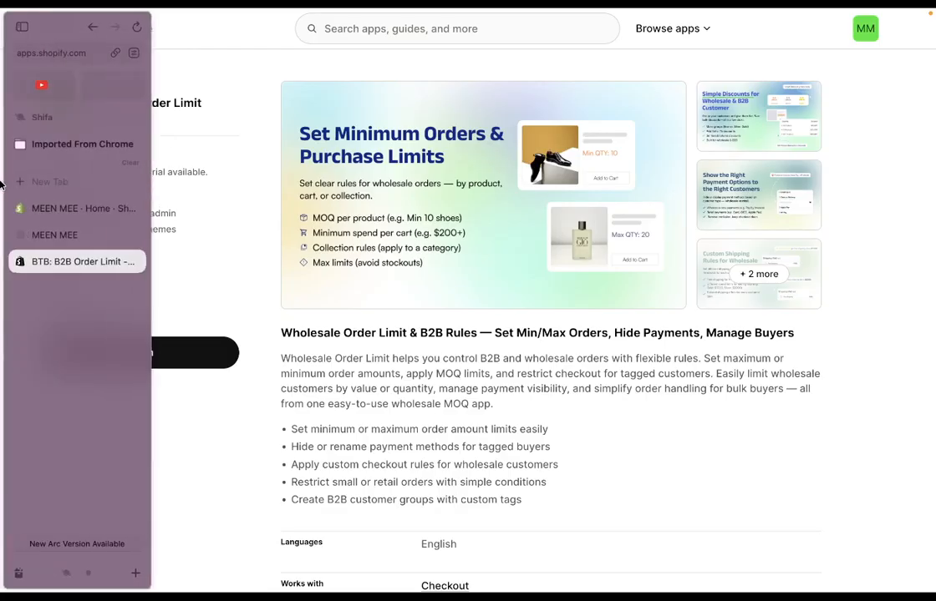
{"action": "left_click", "coordinate": [76, 209]}
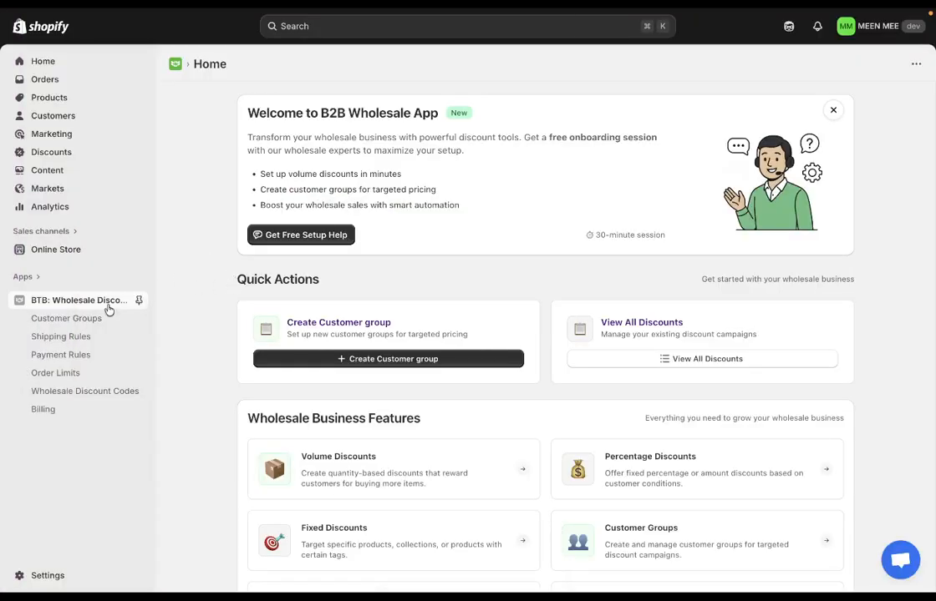
Step: Create a new order limit rule of the Collection limit type from the wholesale app's Order Limits feature
{"action": "scroll", "coordinate": [418, 408], "scroll_direction": "down", "scroll_amount": 3}
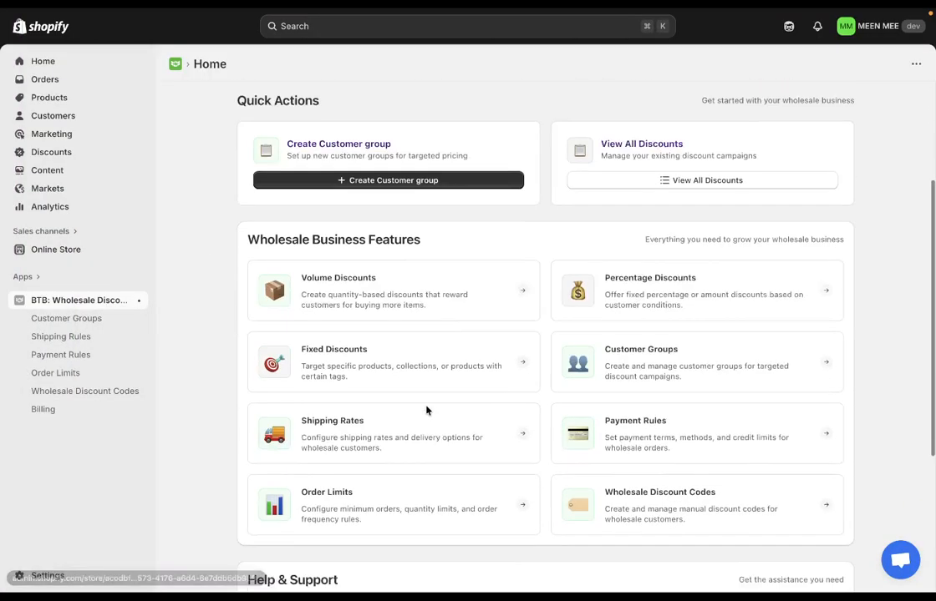
{"action": "left_click", "coordinate": [322, 501]}
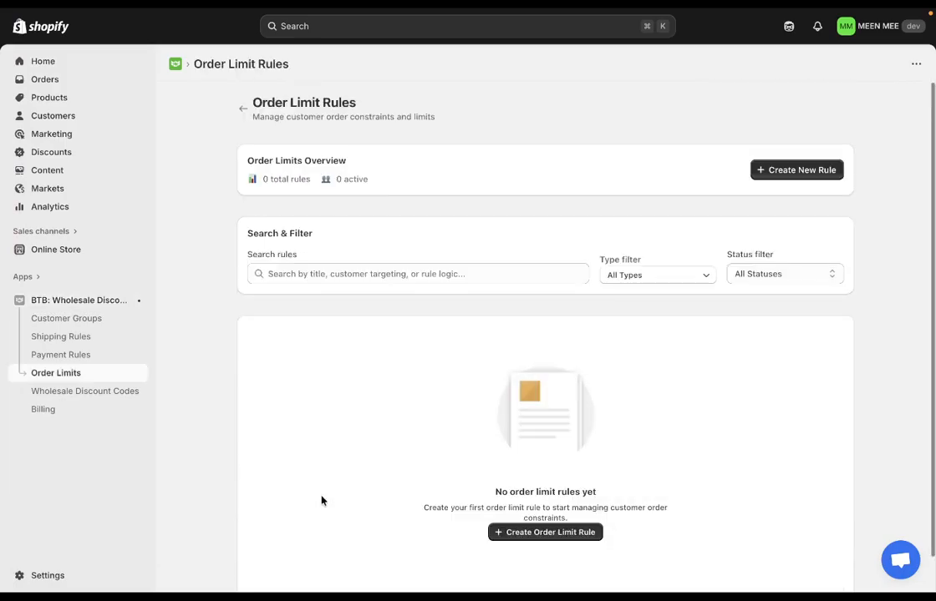
{"action": "left_click", "coordinate": [514, 534]}
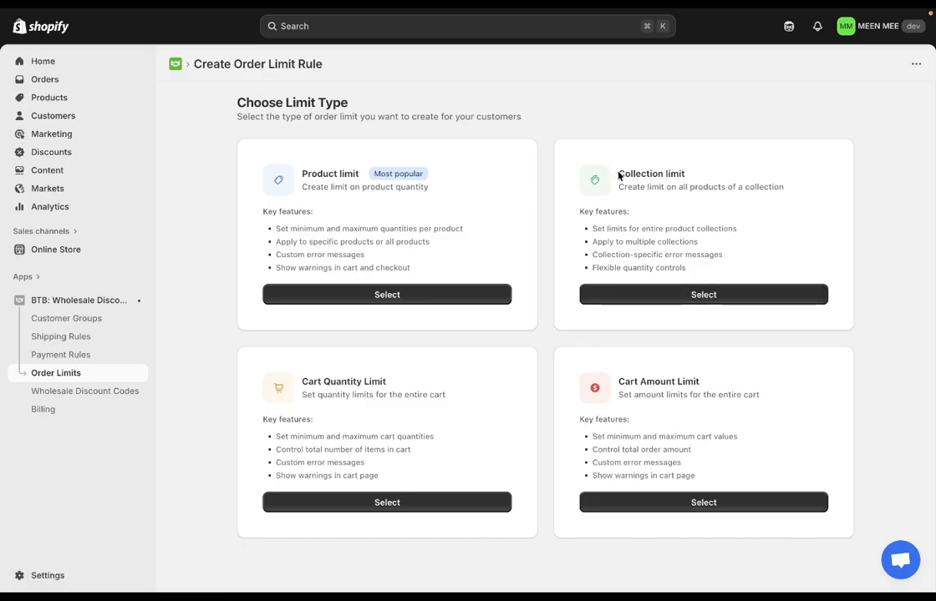
{"action": "left_click_drag", "start_coordinate": [618, 173], "coordinate": [685, 174]}
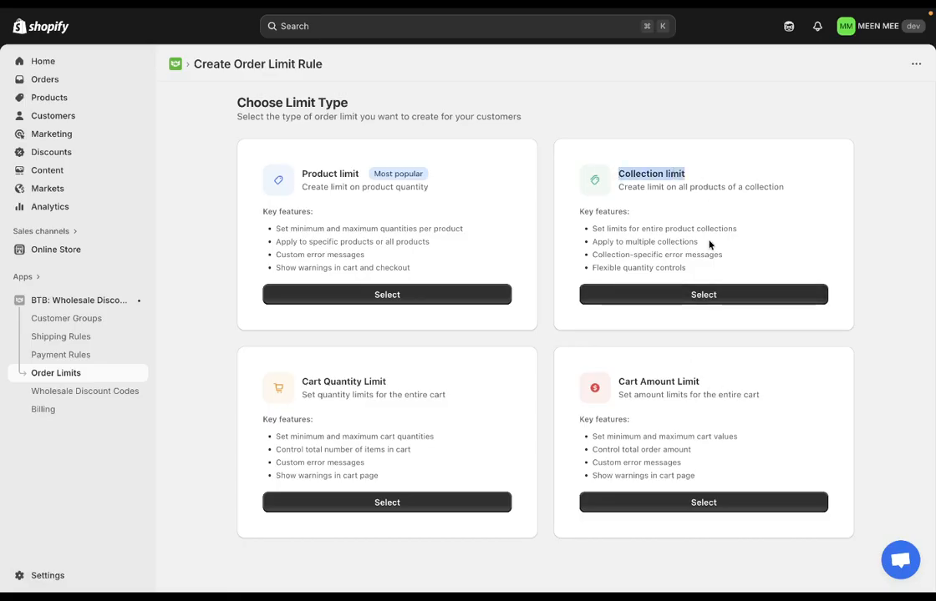
{"action": "left_click", "coordinate": [704, 297]}
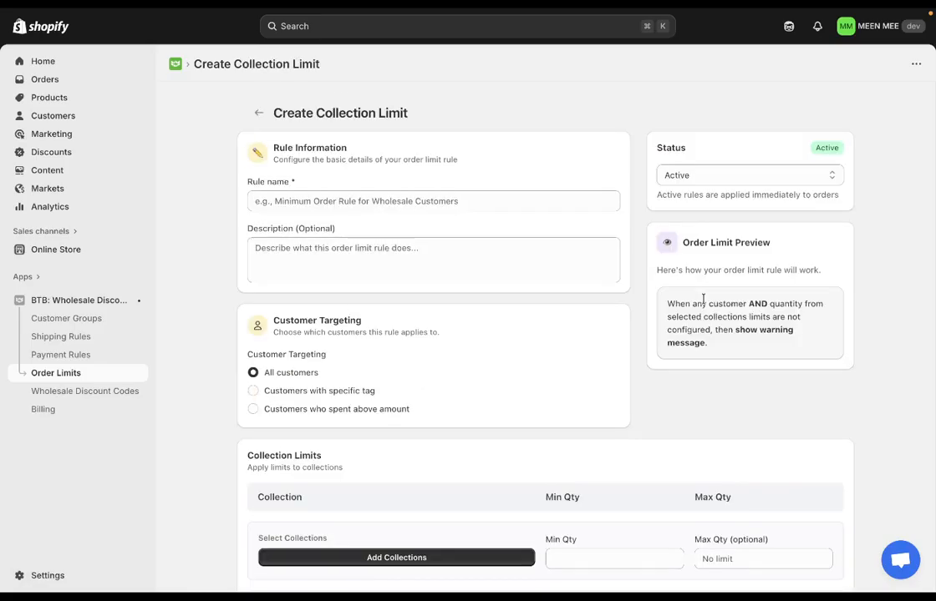
Step: Name the rule "Maximum Order limit for Winter Collection" and describe it as "Rule set for Gold Members with Maximum of 100 as Order limit from Winter Collection"
{"action": "left_click", "coordinate": [423, 202]}
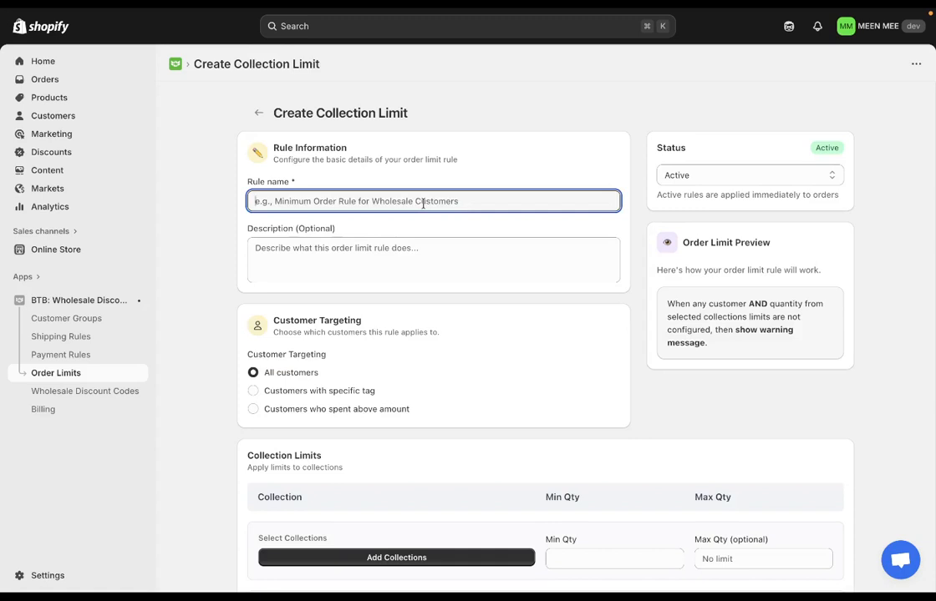
{"action": "type", "text": "M"}
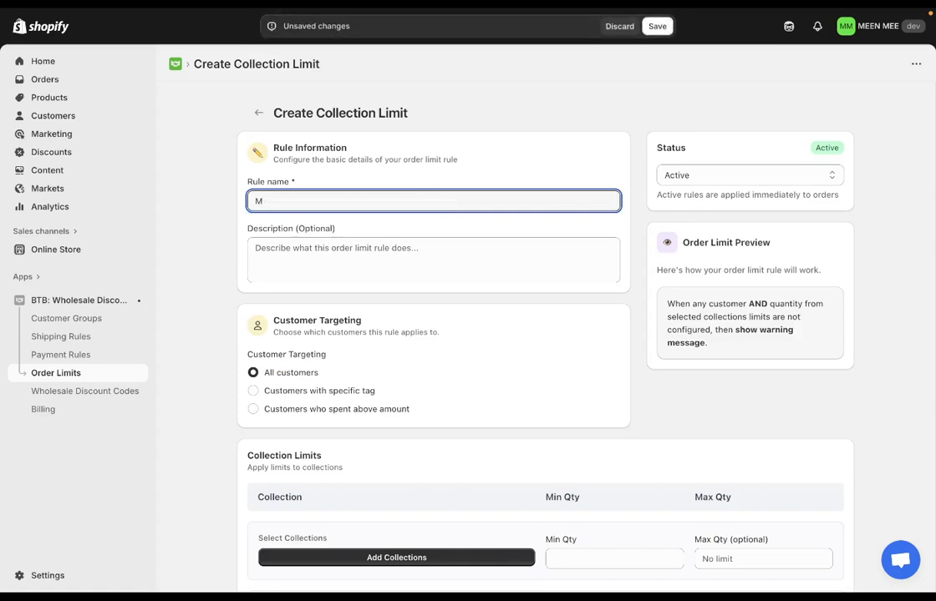
{"action": "type", "text": "aximum Order limit for Wimnter"}
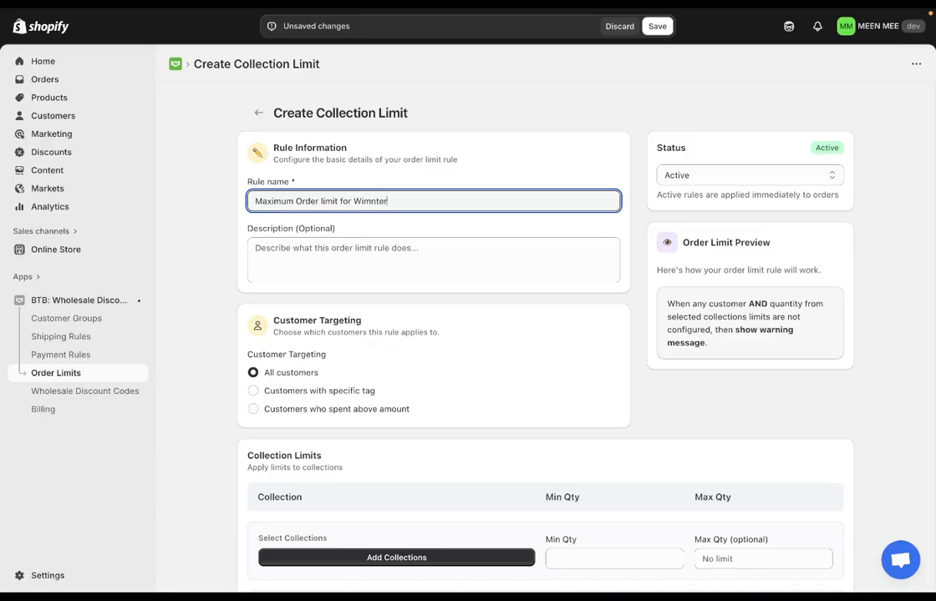
{"action": "key", "text": "BackSpace"}
{"action": "key", "text": "BackSpace"}
{"action": "key", "text": "BackSpace"}
{"action": "key", "text": "BackSpace"}
{"action": "key", "text": "BackSpace"}
{"action": "type", "text": "nter Collection"}
{"action": "left_click", "coordinate": [452, 264]}
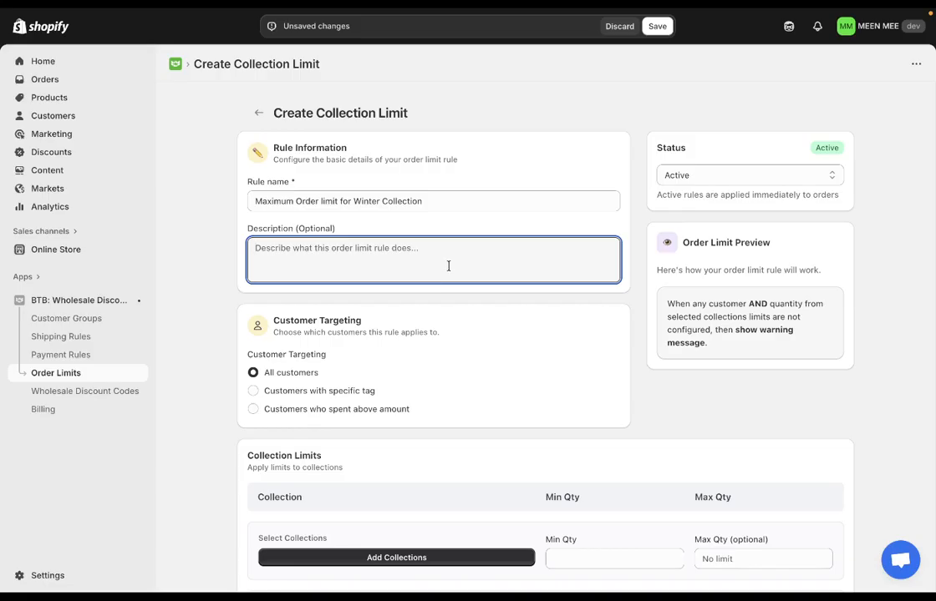
{"action": "type", "text": "Rule set for Gold Members with Maximum of 100 as Order limit from Winter Collection"}
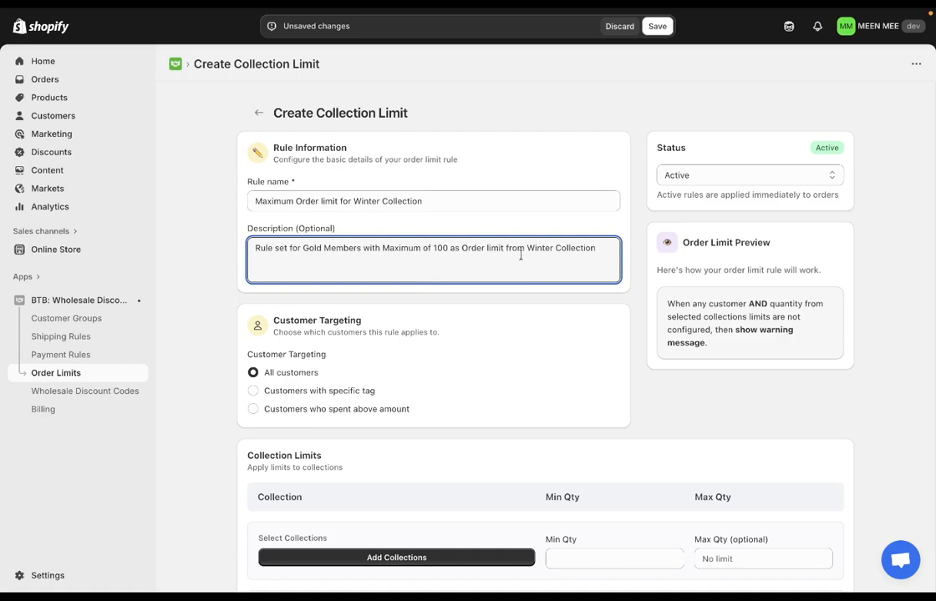
Step: Target the rule at customers with a specific tag and set the customer tag to GOLD
{"action": "scroll", "coordinate": [341, 348], "scroll_direction": "down", "scroll_amount": 1}
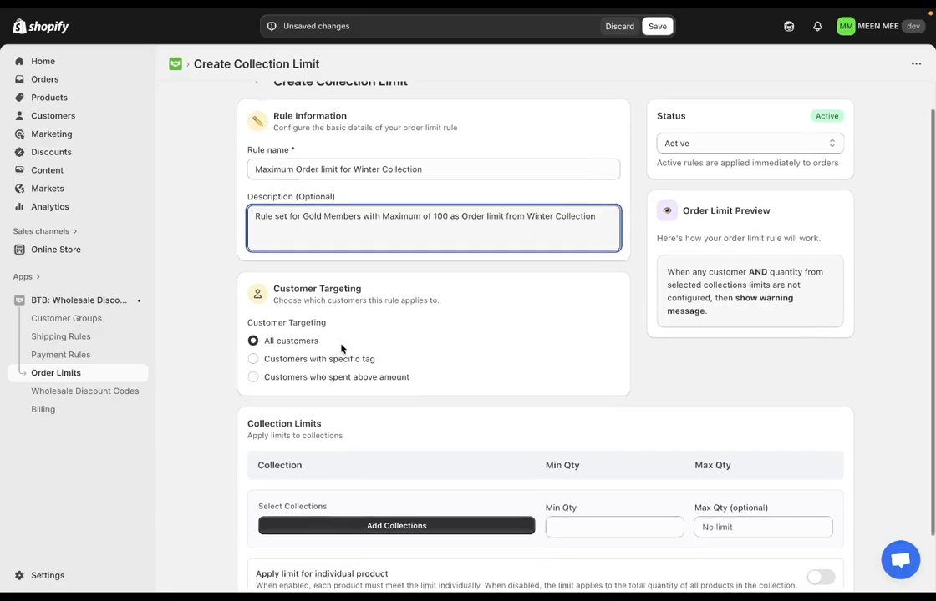
{"action": "left_click", "coordinate": [338, 360]}
{"action": "scroll", "coordinate": [337, 360], "scroll_direction": "down", "scroll_amount": 3}
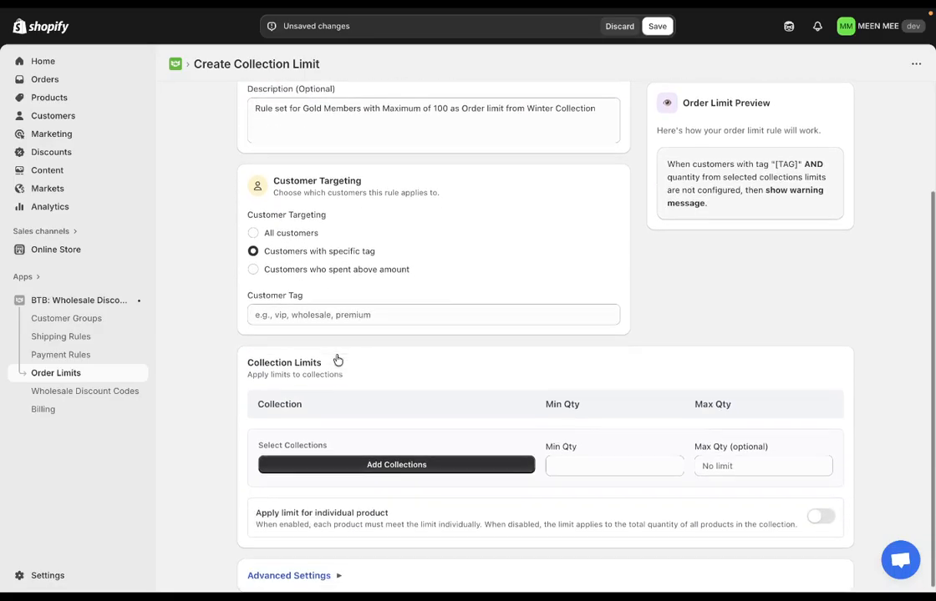
{"action": "left_click", "coordinate": [357, 307]}
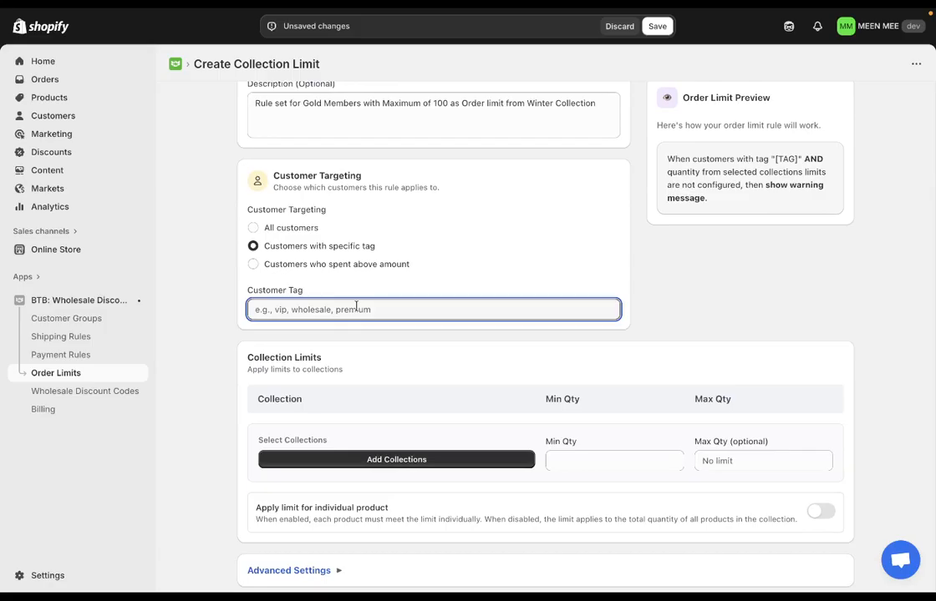
{"action": "type", "text": "GOLD"}
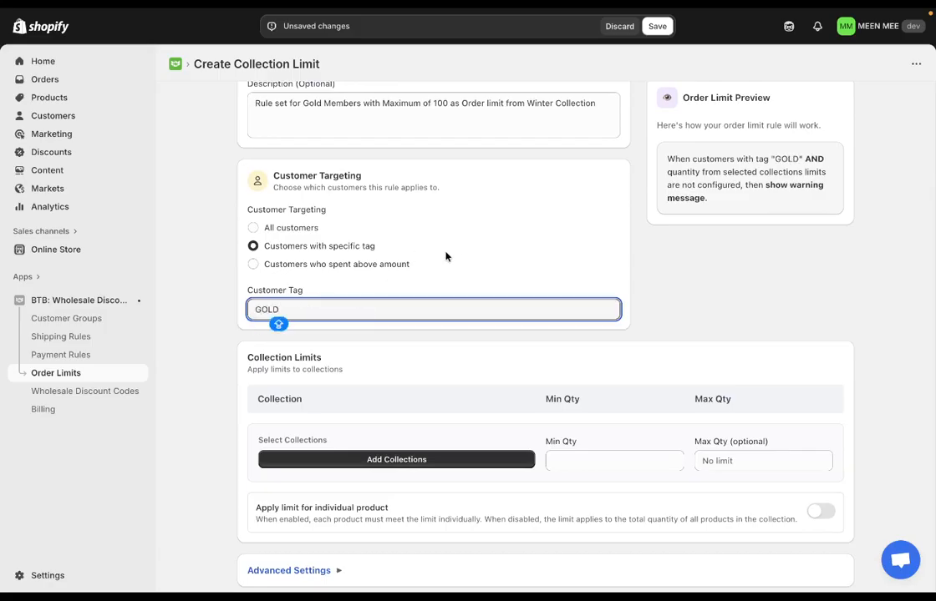
{"action": "left_click", "coordinate": [462, 258]}
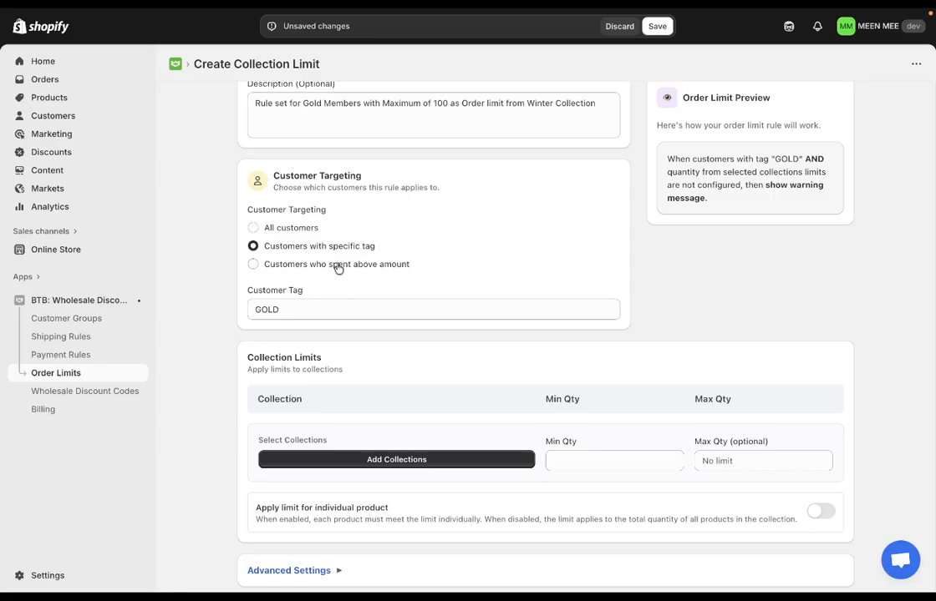
Step: Add Winter Collection as the collection the limit applies to
{"action": "left_click", "coordinate": [397, 461]}
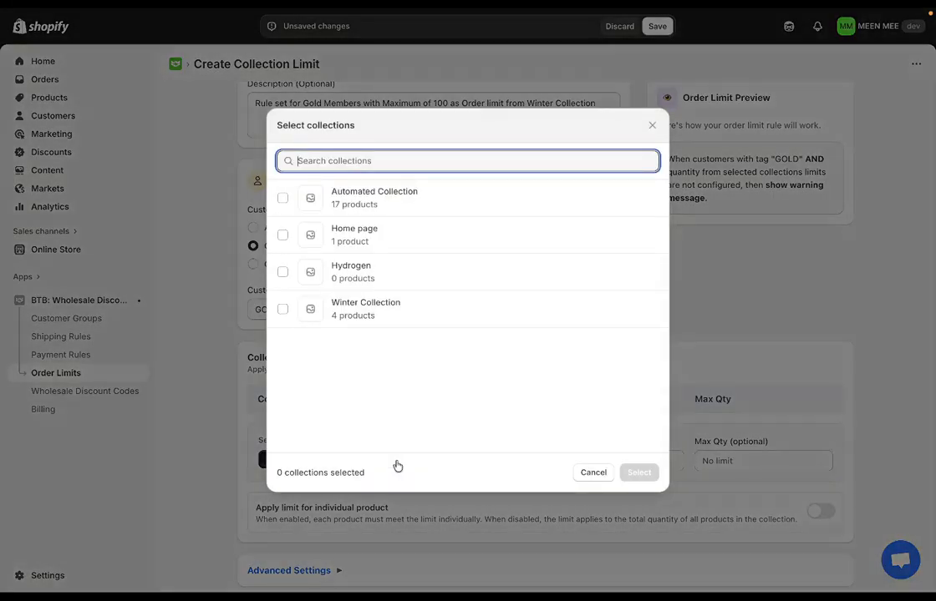
{"action": "left_click", "coordinate": [413, 310]}
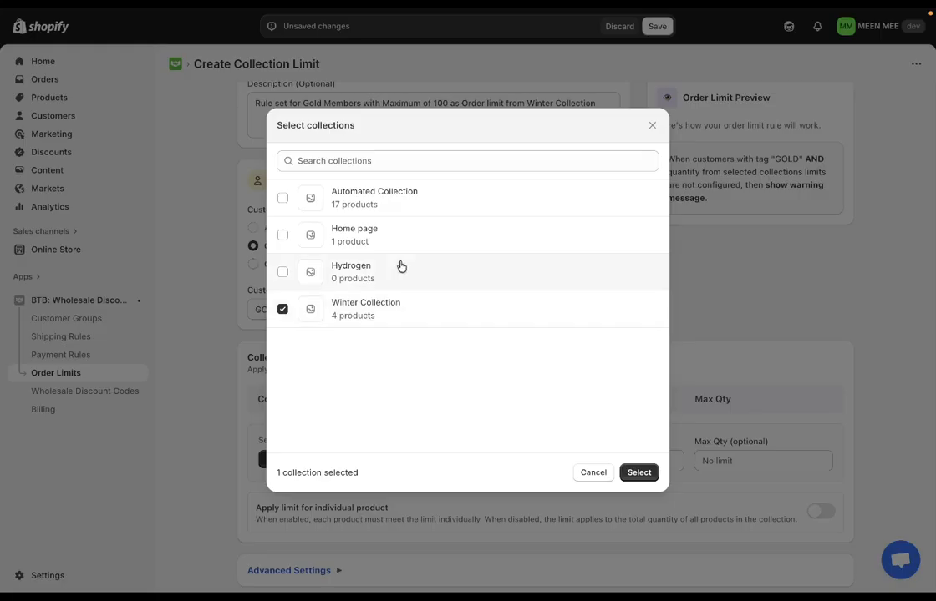
{"action": "left_click", "coordinate": [641, 474]}
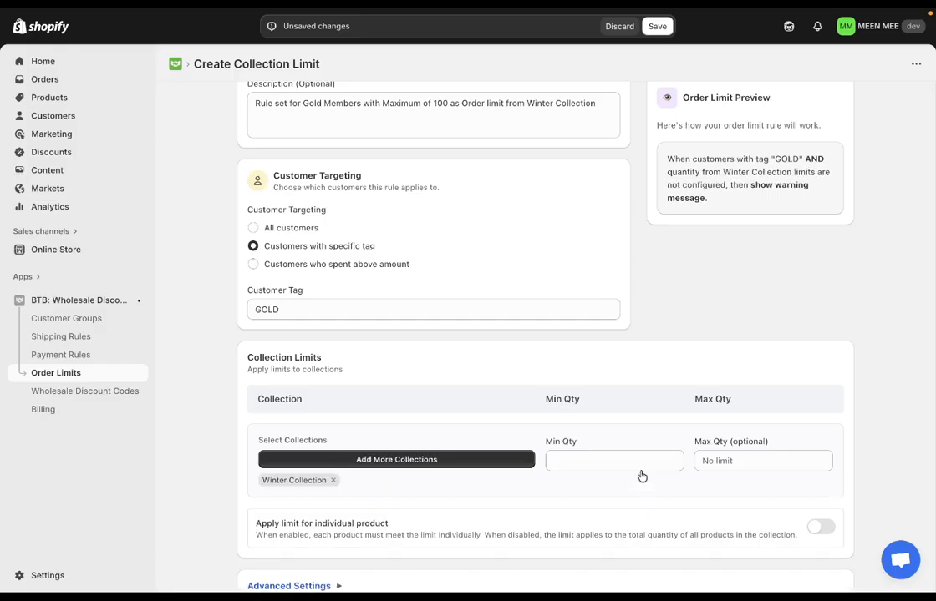
Step: Set the maximum quantity for Winter Collection to 100, leaving the minimum quantity empty
{"action": "scroll", "coordinate": [599, 331], "scroll_direction": "up", "scroll_amount": 1}
{"action": "scroll", "coordinate": [599, 331], "scroll_direction": "down", "scroll_amount": 1}
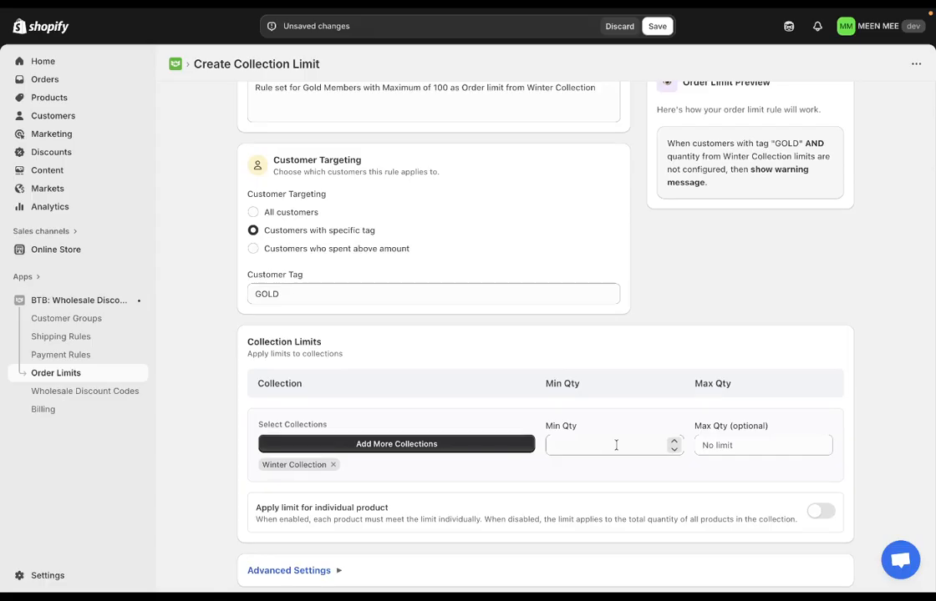
{"action": "left_click", "coordinate": [775, 447]}
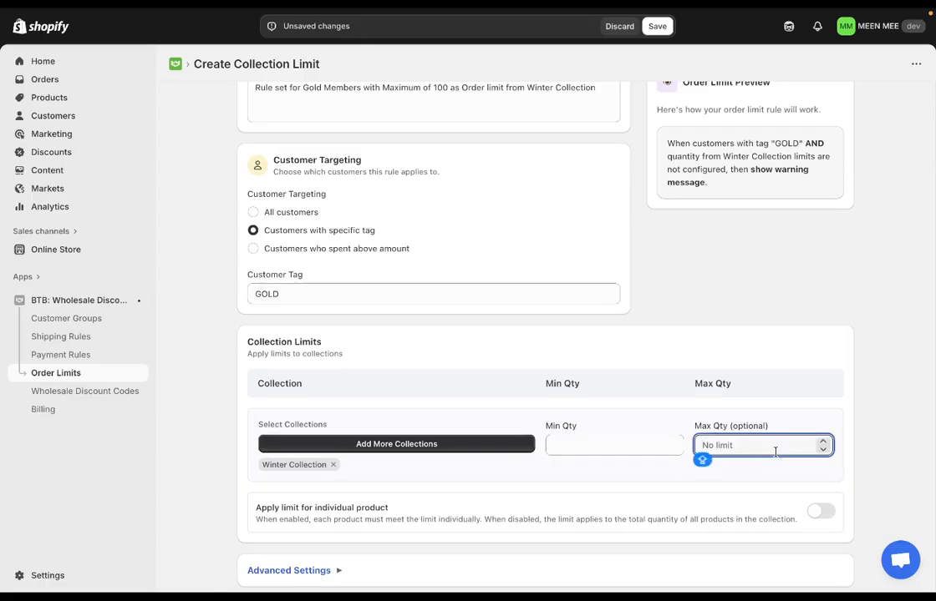
{"action": "type", "text": "100"}
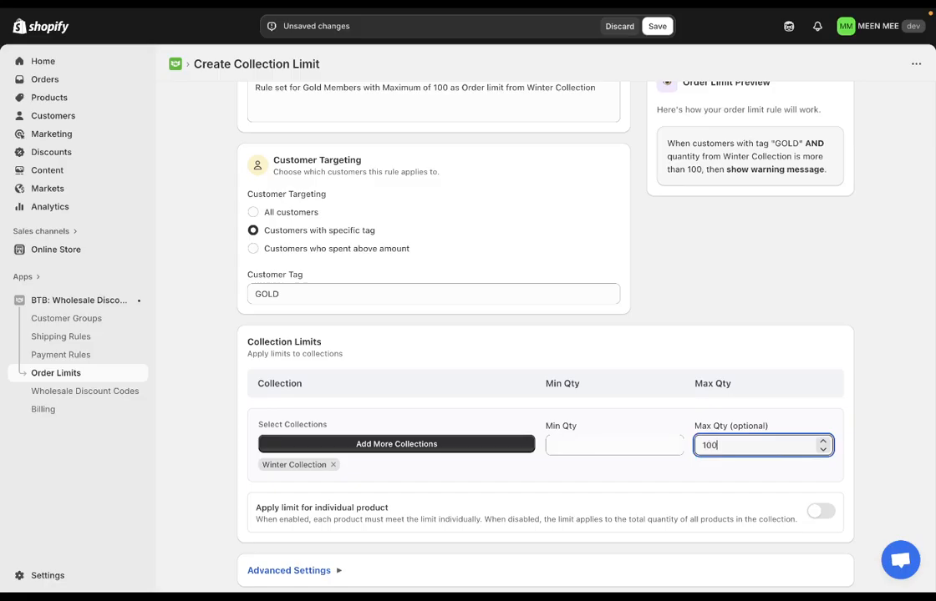
{"action": "left_click", "coordinate": [809, 344]}
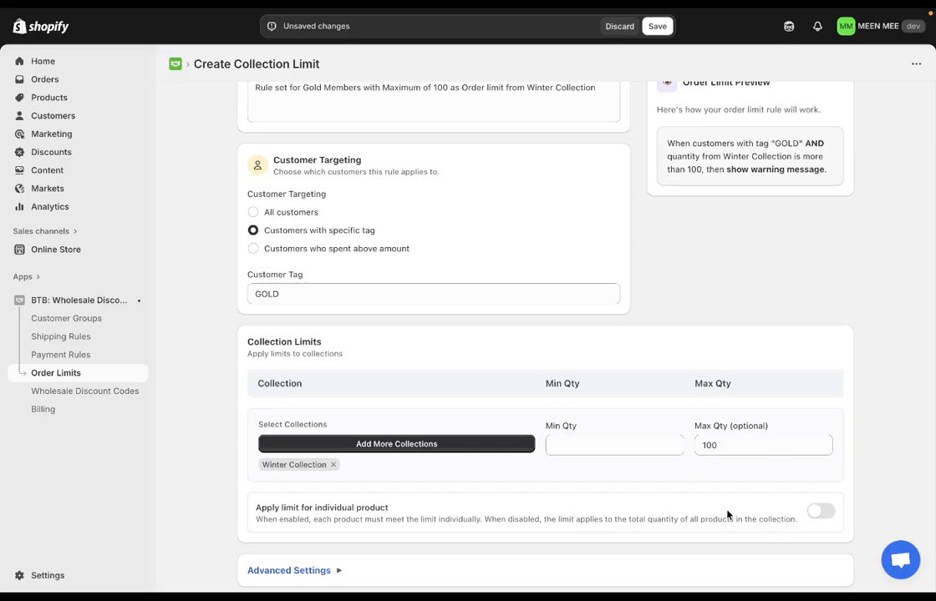
Step: Try the individual-product limit, custom error message and show-in-cart options, switching each one back off
{"action": "left_click", "coordinate": [822, 513]}
{"action": "left_click", "coordinate": [822, 513]}
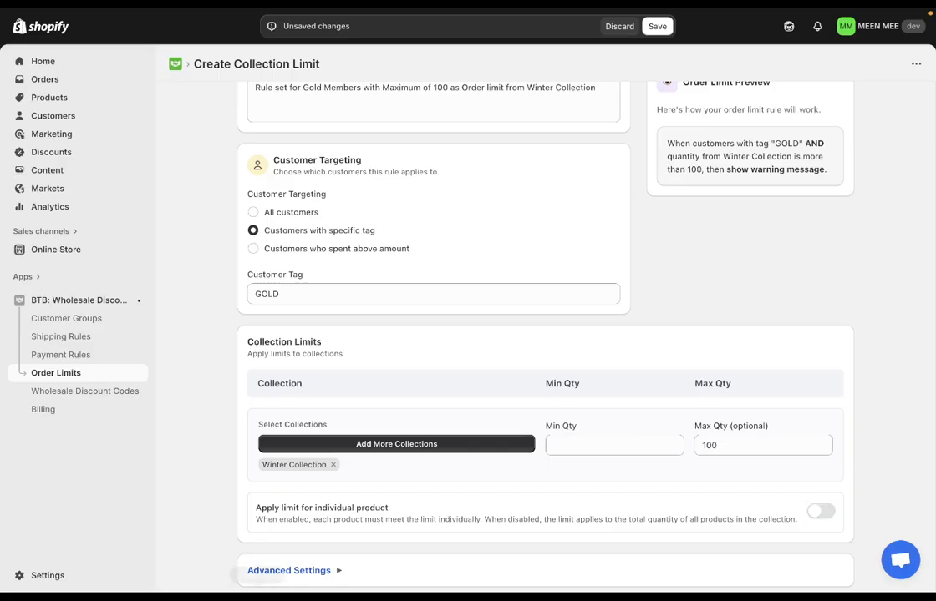
{"action": "left_click", "coordinate": [290, 571]}
{"action": "scroll", "coordinate": [292, 574], "scroll_direction": "down", "scroll_amount": 3}
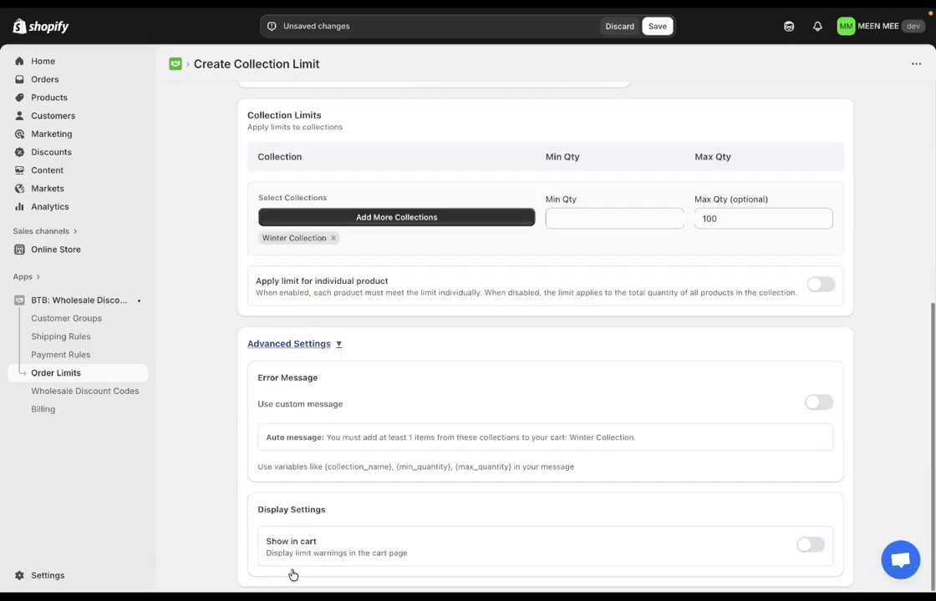
{"action": "left_click", "coordinate": [819, 406]}
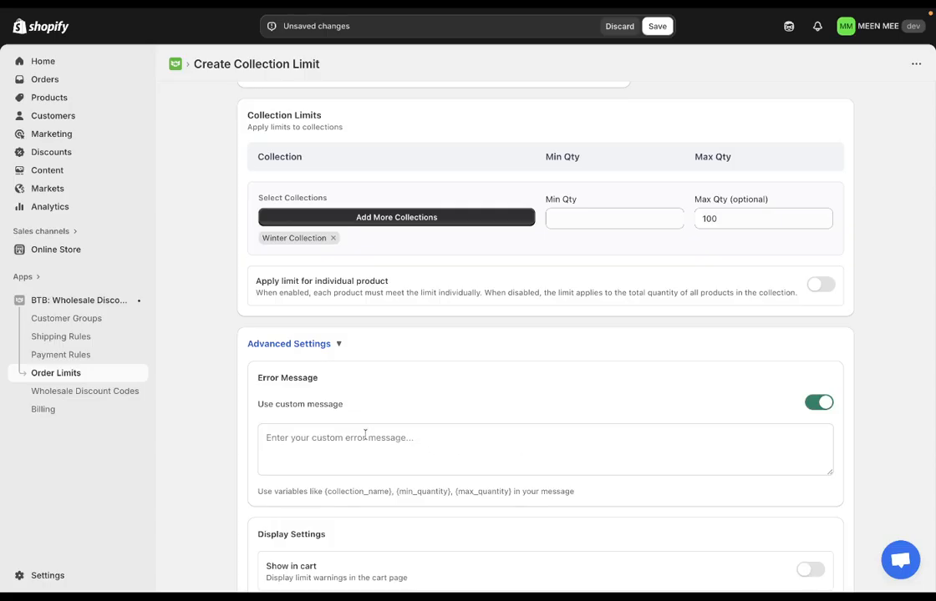
{"action": "left_click", "coordinate": [819, 405]}
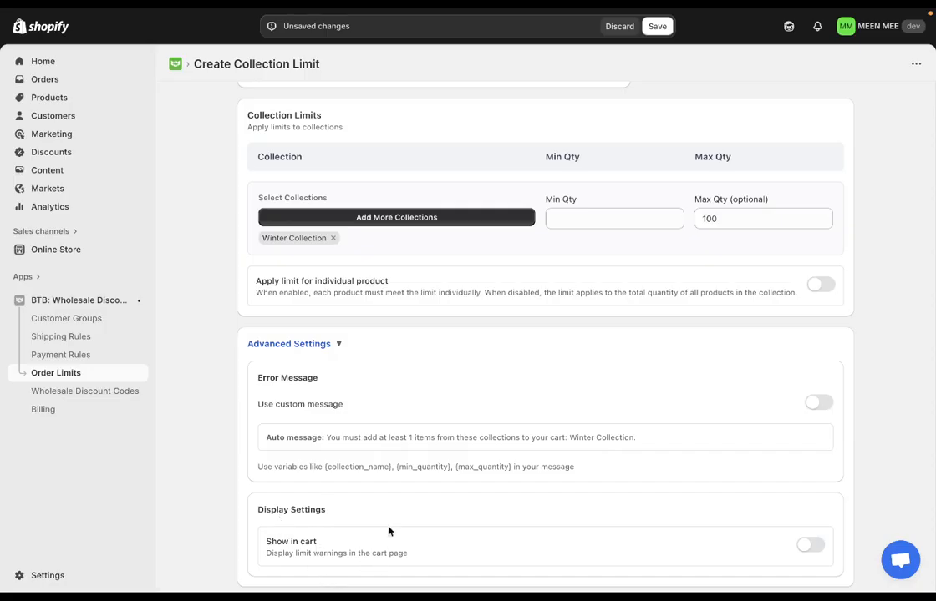
{"action": "left_click", "coordinate": [810, 547]}
{"action": "left_click", "coordinate": [811, 548]}
Step: Save the new collection limit rule with its Active status
{"action": "scroll", "coordinate": [758, 326], "scroll_direction": "up", "scroll_amount": 5}
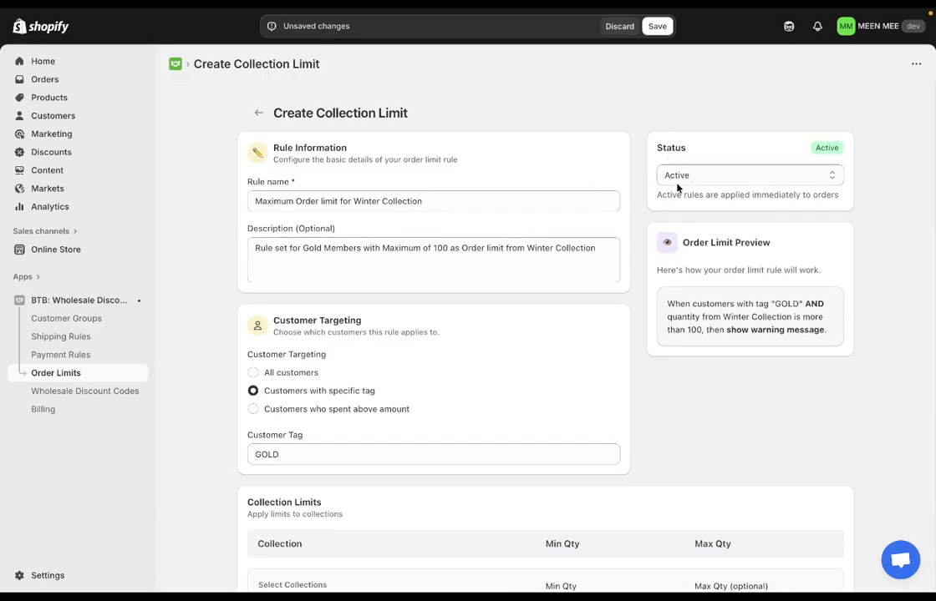
{"action": "left_click", "coordinate": [657, 25]}
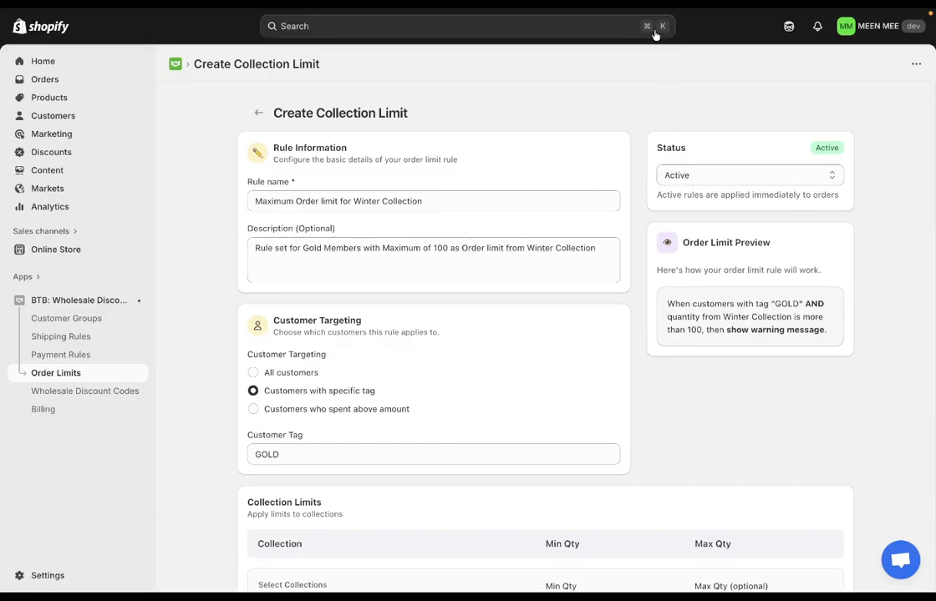
Step: Switch to the MEEN MEE storefront and open the shopping cart
{"action": "mouse_move", "coordinate": [2, 301]}
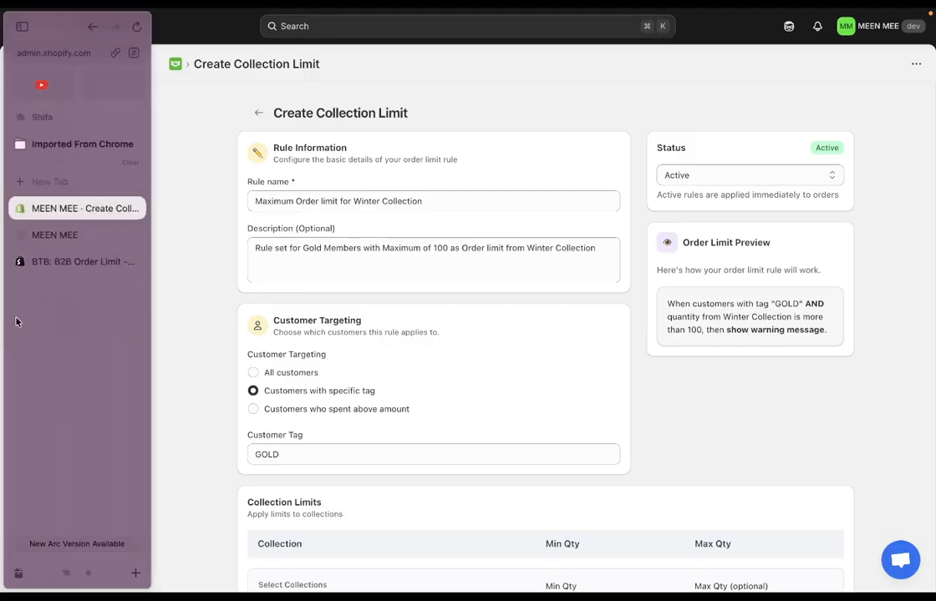
{"action": "left_click", "coordinate": [52, 235]}
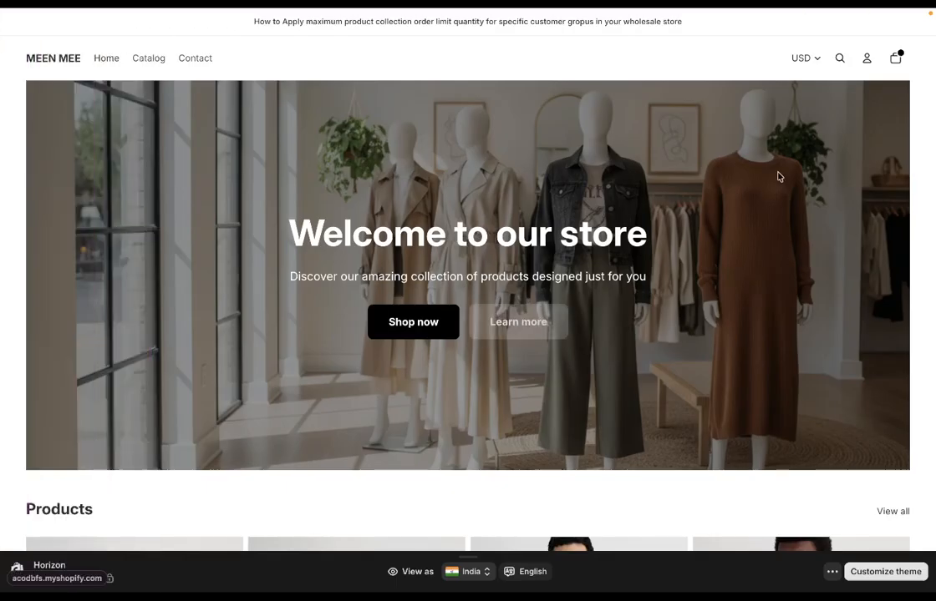
{"action": "left_click", "coordinate": [895, 59]}
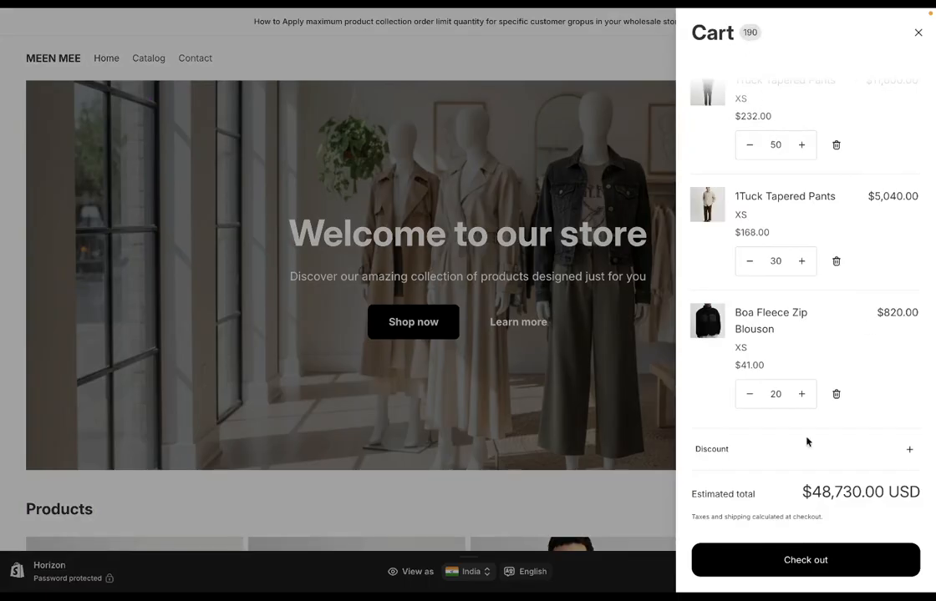
Step: Proceed from the cart to checkout and review the ordered products and their quantities in the order summary
{"action": "left_click", "coordinate": [763, 575]}
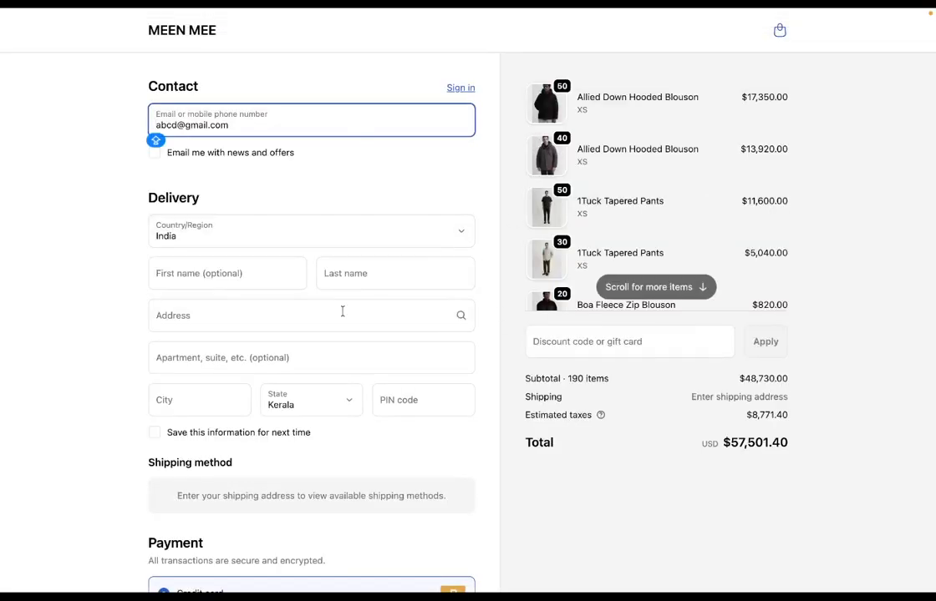
{"action": "scroll", "coordinate": [500, 394], "scroll_direction": "down", "scroll_amount": 1}
{"action": "scroll", "coordinate": [500, 394], "scroll_direction": "up", "scroll_amount": 1}
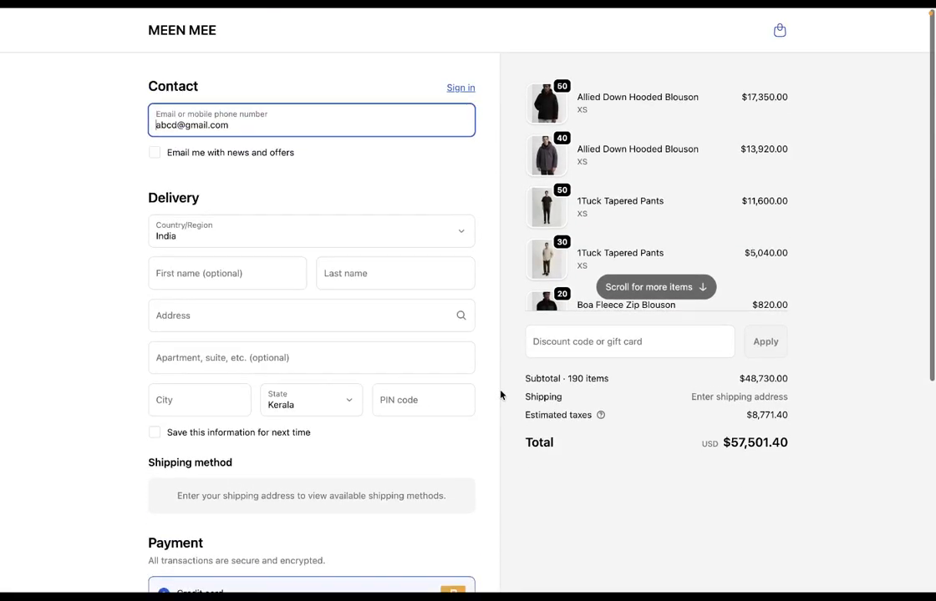
{"action": "scroll", "coordinate": [588, 135], "scroll_direction": "down", "scroll_amount": 1}
{"action": "scroll", "coordinate": [587, 136], "scroll_direction": "up", "scroll_amount": 1}
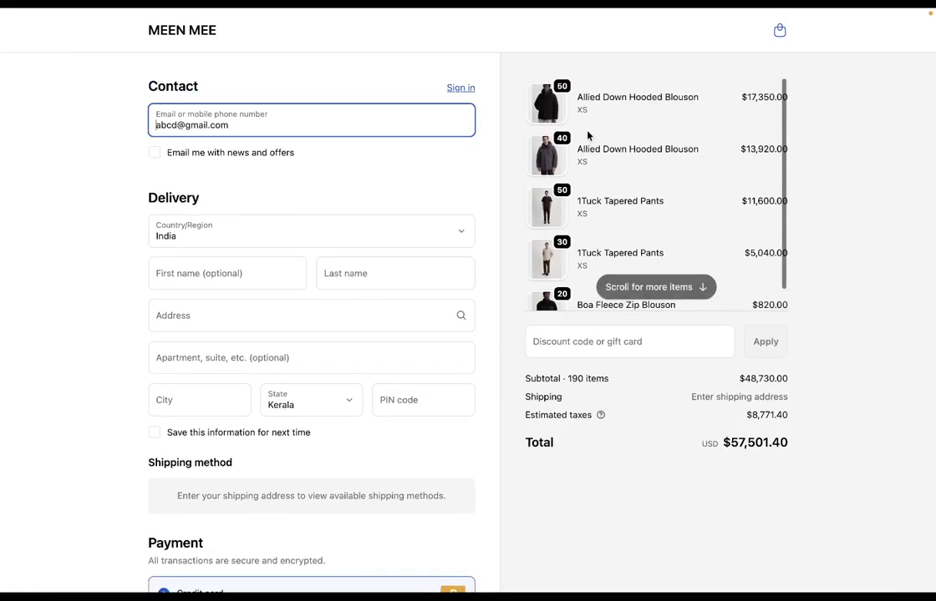
{"action": "scroll", "coordinate": [581, 130], "scroll_direction": "down", "scroll_amount": 1}
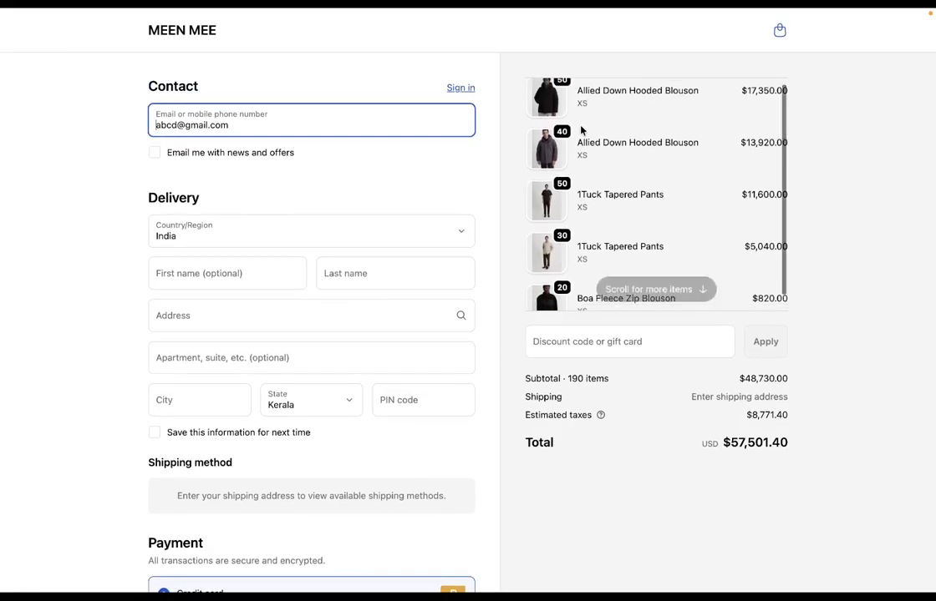
{"action": "scroll", "coordinate": [581, 130], "scroll_direction": "up", "scroll_amount": 1}
{"action": "scroll", "coordinate": [565, 146], "scroll_direction": "down", "scroll_amount": 1}
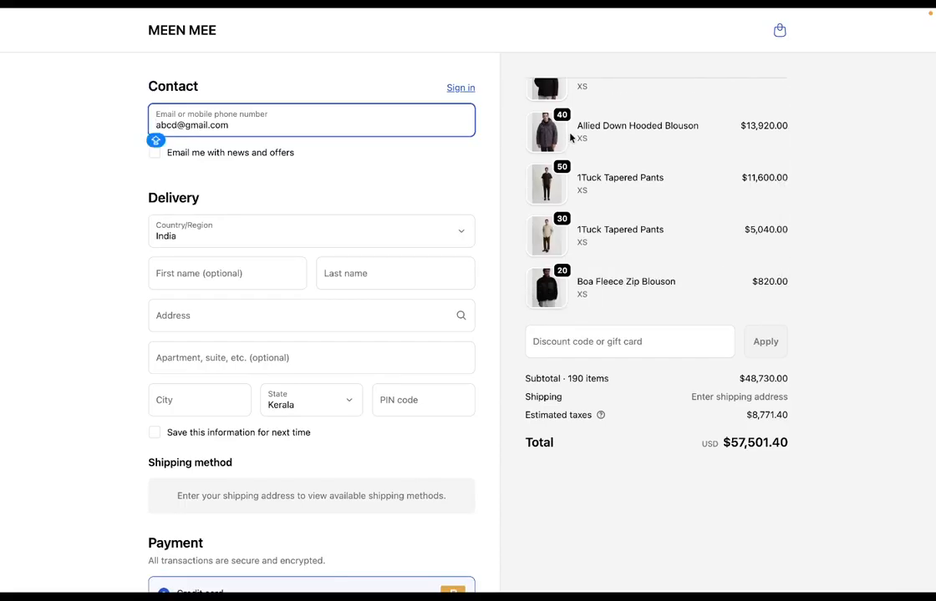
{"action": "scroll", "coordinate": [570, 283], "scroll_direction": "down", "scroll_amount": 1}
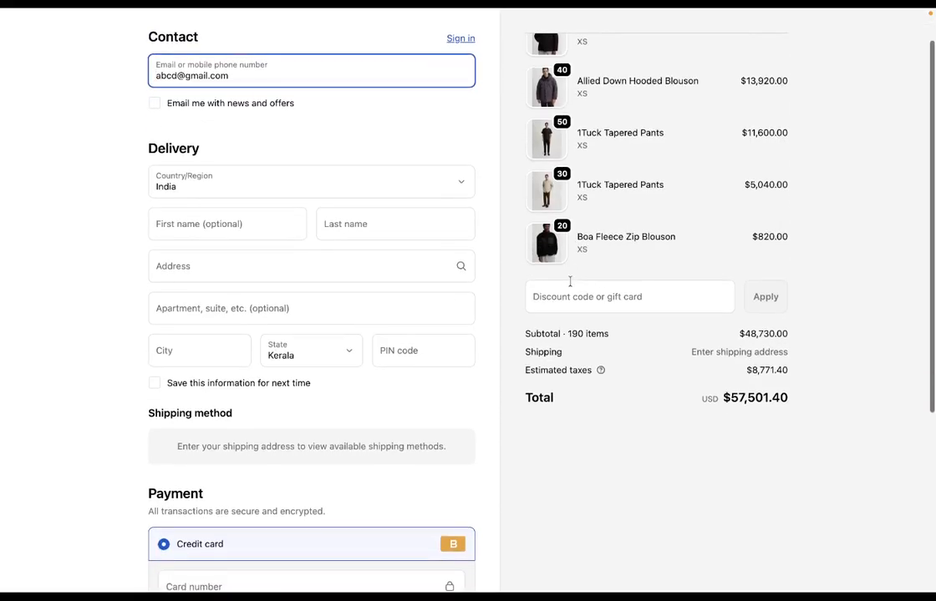
{"action": "scroll", "coordinate": [570, 282], "scroll_direction": "up", "scroll_amount": 1}
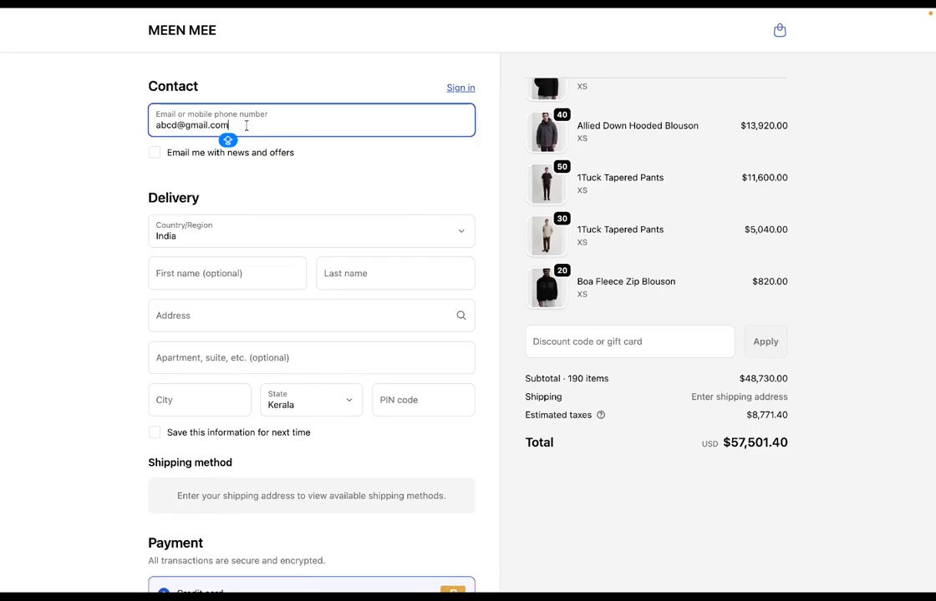
Step: Replace the contact e-mail at checkout with the GOLD-tagged wholesale customer's e-mail address
{"action": "left_click_drag", "start_coordinate": [244, 125], "coordinate": [113, 119]}
{"action": "key", "text": "BackSpace"}
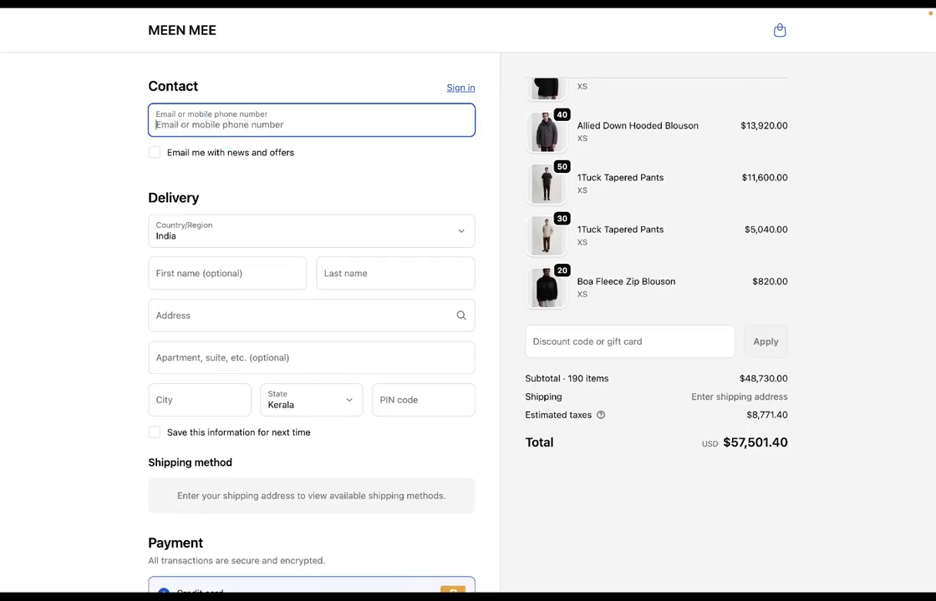
{"action": "type", "text": "russel.winfield@example.com"}
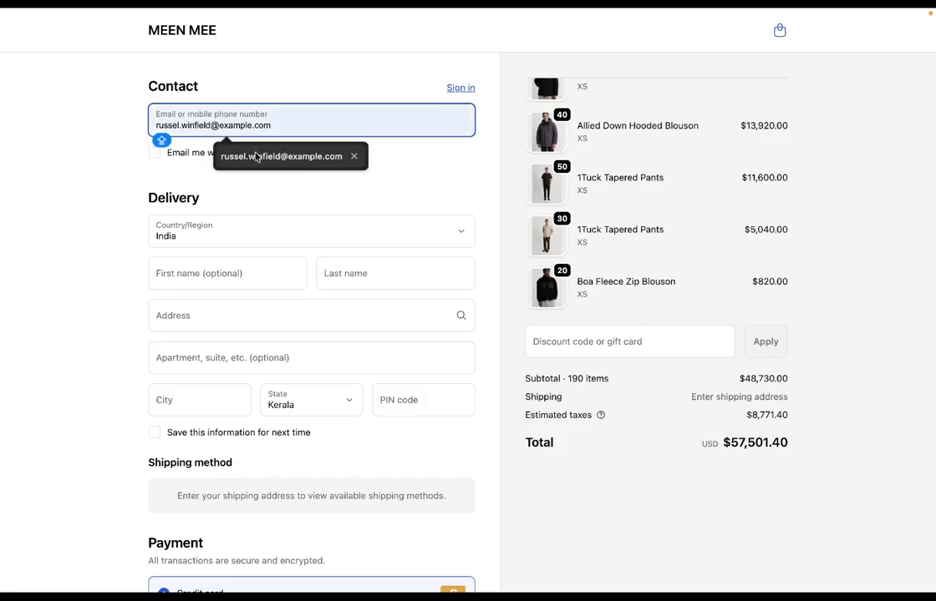
{"action": "left_click", "coordinate": [256, 155]}
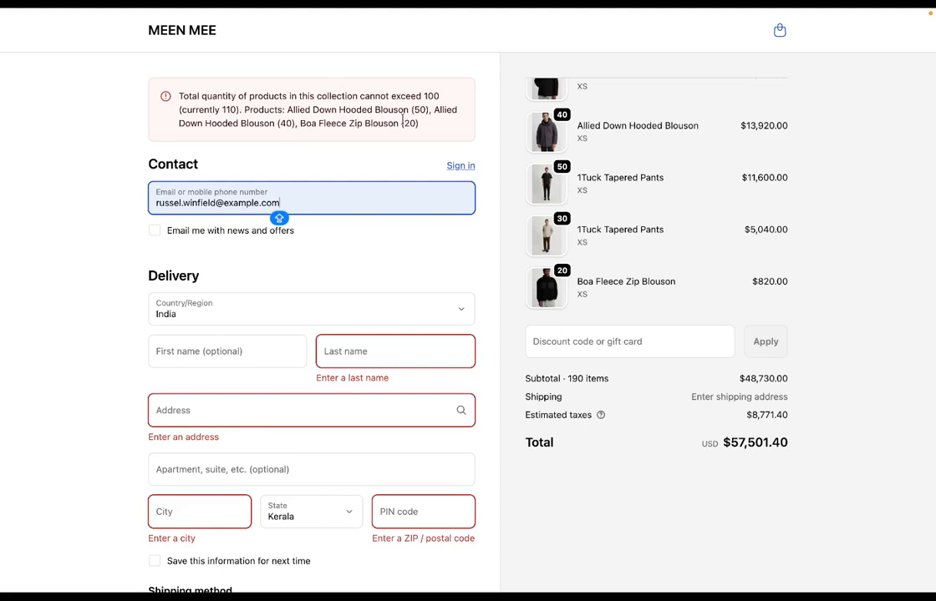
Step: Examine the collection limit error at checkout, checking the listed products, their quantities and the current total against the order summary
{"action": "left_click_drag", "start_coordinate": [287, 109], "coordinate": [433, 110]}
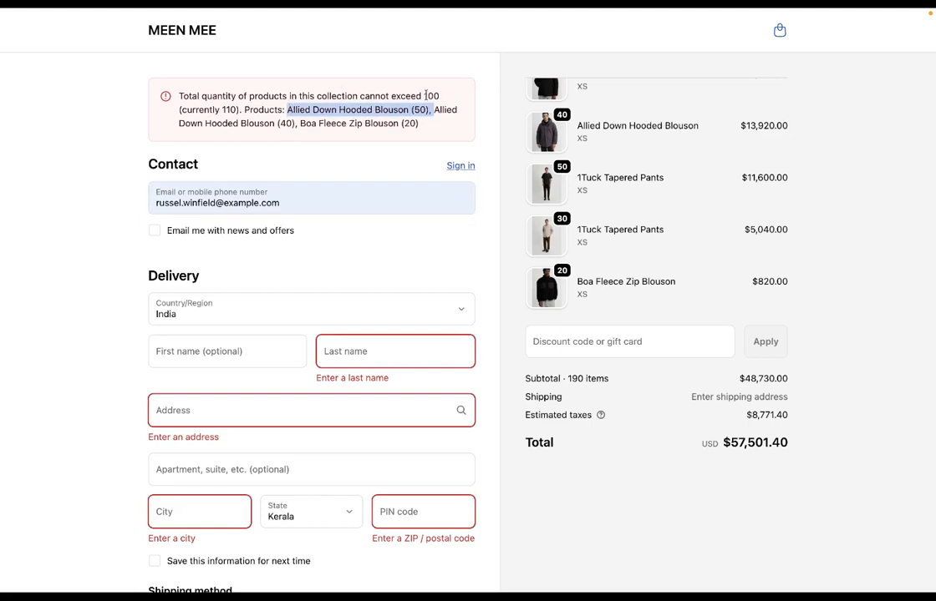
{"action": "double_click", "coordinate": [284, 124]}
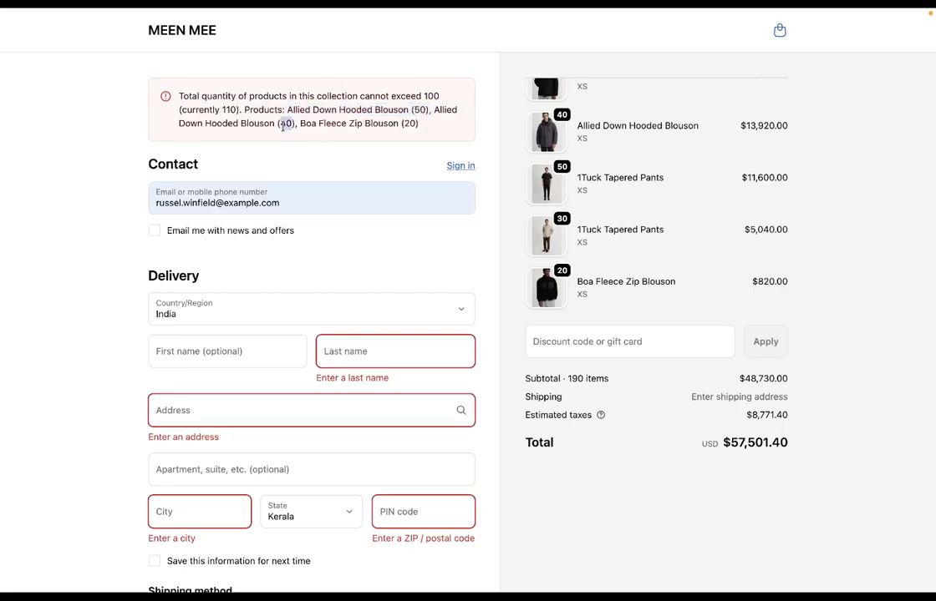
{"action": "left_click", "coordinate": [411, 124]}
{"action": "double_click", "coordinate": [228, 109]}
{"action": "scroll", "coordinate": [717, 275], "scroll_direction": "up", "scroll_amount": 2}
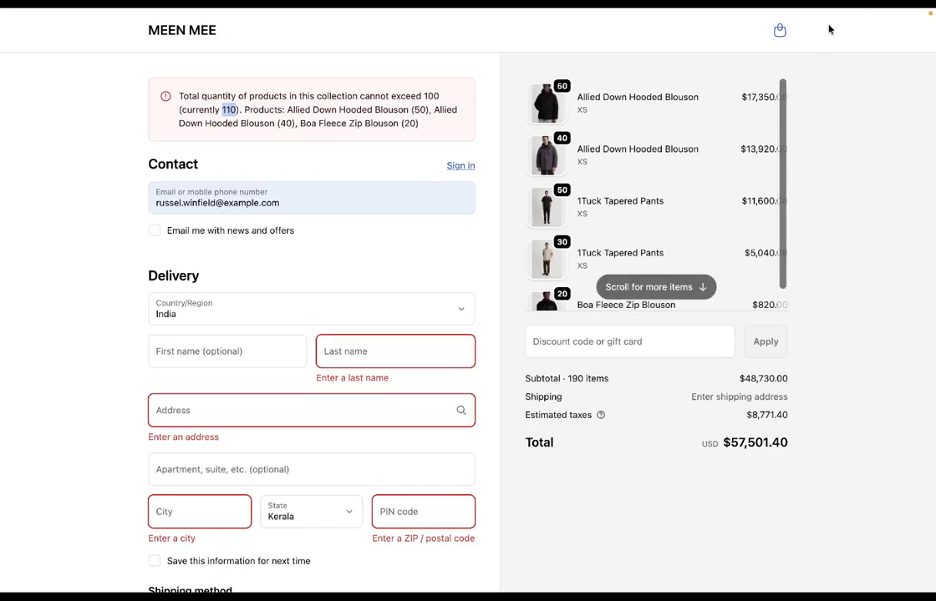
Step: Return to the cart and set the quantity of the black $347.00 Allied Down Hooded Blouson to 10
{"action": "left_click", "coordinate": [778, 31]}
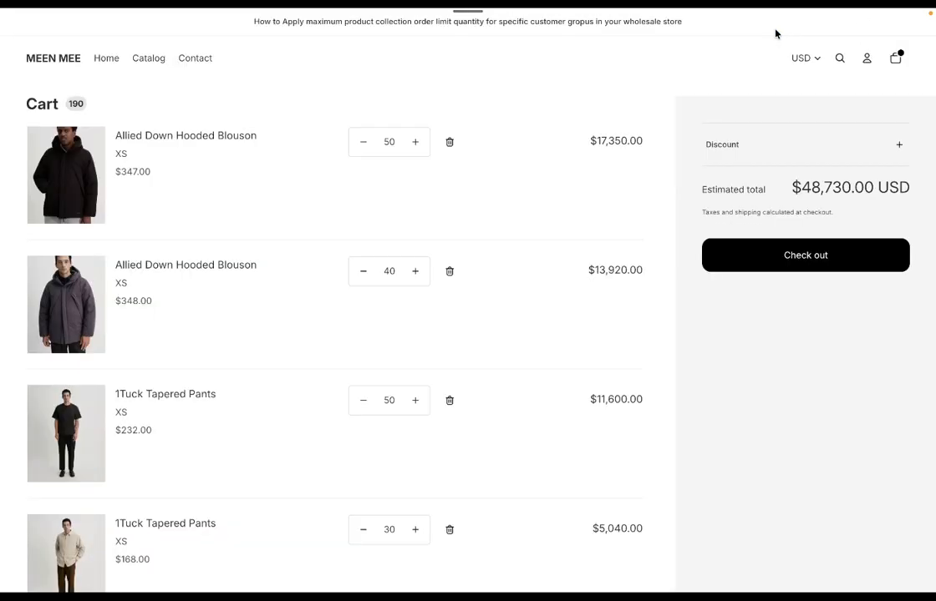
{"action": "scroll", "coordinate": [557, 363], "scroll_direction": "down", "scroll_amount": 2}
{"action": "scroll", "coordinate": [557, 364], "scroll_direction": "up", "scroll_amount": 2}
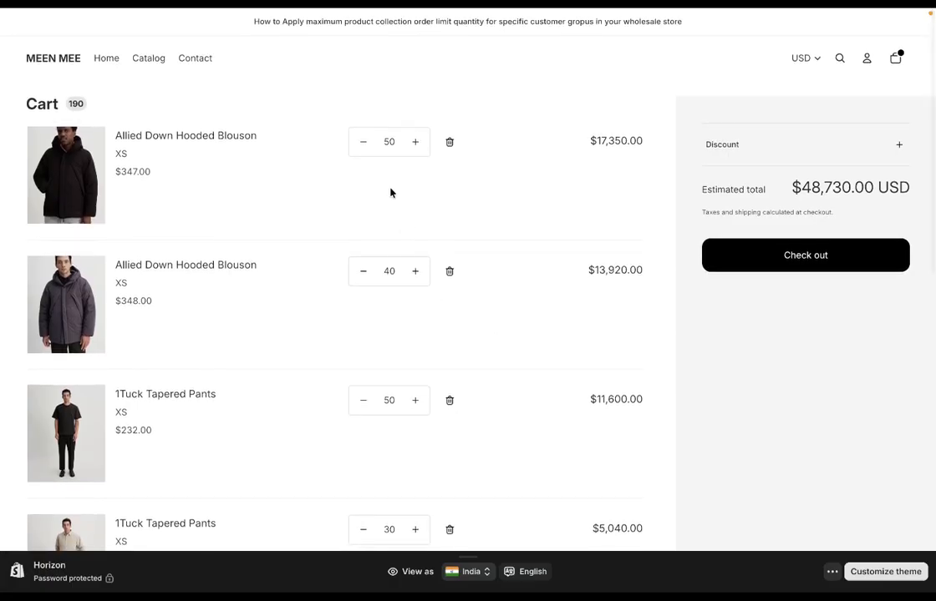
{"action": "left_click", "coordinate": [387, 142]}
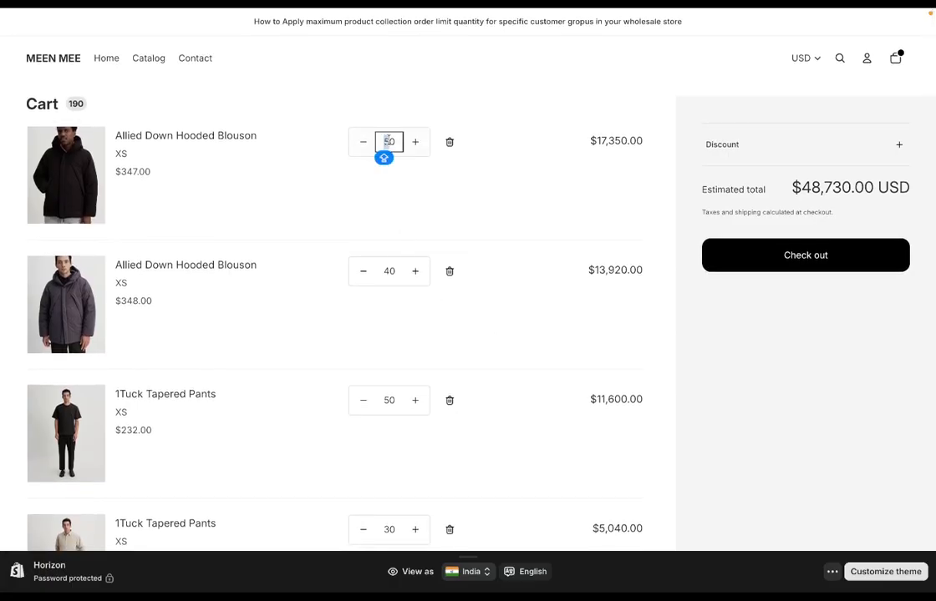
{"action": "type", "text": "5"}
{"action": "key", "text": "BackSpace"}
{"action": "type", "text": "1"}
{"action": "left_click", "coordinate": [453, 190]}
Step: Set the cart quantity of the grey $348.00 Allied Down Hooded Blouson to 20
{"action": "scroll", "coordinate": [453, 190], "scroll_direction": "down", "scroll_amount": 2}
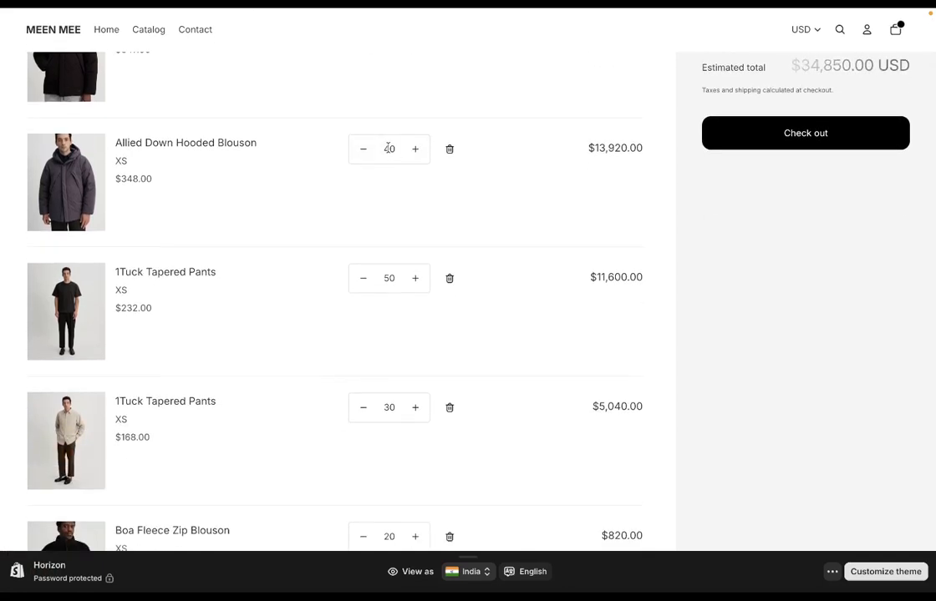
{"action": "double_click", "coordinate": [388, 148]}
{"action": "type", "text": "20"}
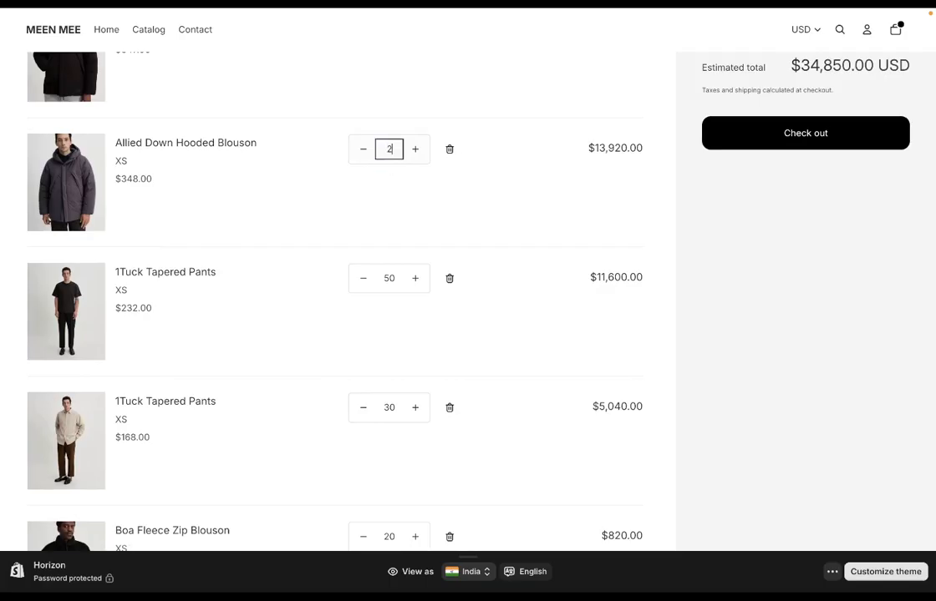
{"action": "left_click", "coordinate": [491, 209]}
Step: Review the updated cart and proceed to checkout again with the reduced blouson quantities
{"action": "scroll", "coordinate": [490, 208], "scroll_direction": "down", "scroll_amount": 4}
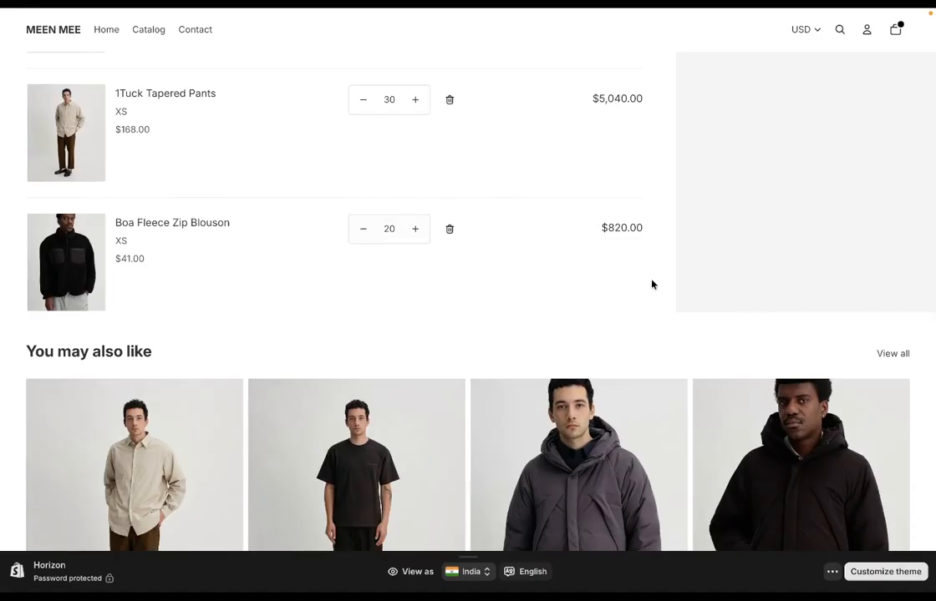
{"action": "scroll", "coordinate": [643, 276], "scroll_direction": "up", "scroll_amount": 7}
{"action": "scroll", "coordinate": [629, 268], "scroll_direction": "down", "scroll_amount": 2}
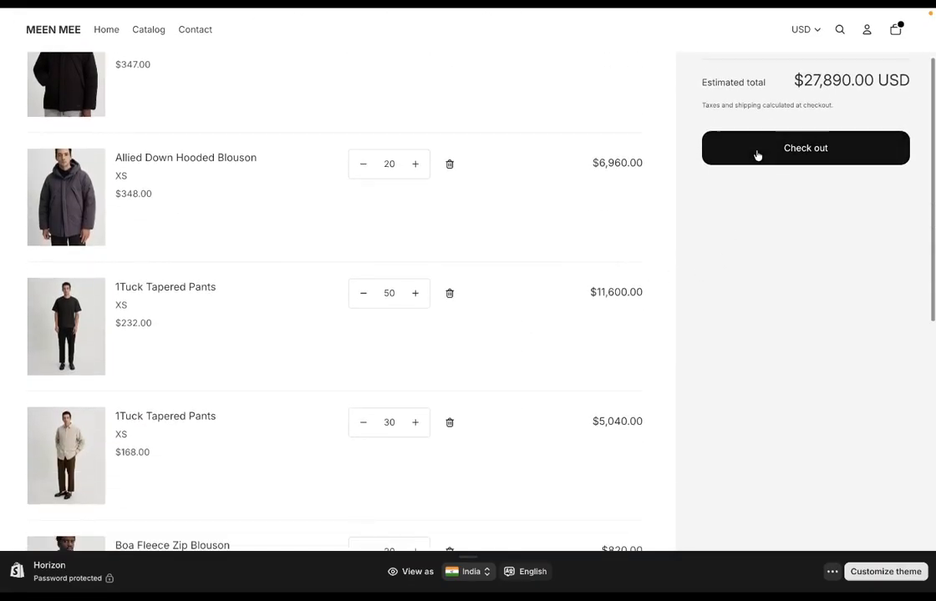
{"action": "left_click", "coordinate": [756, 152]}
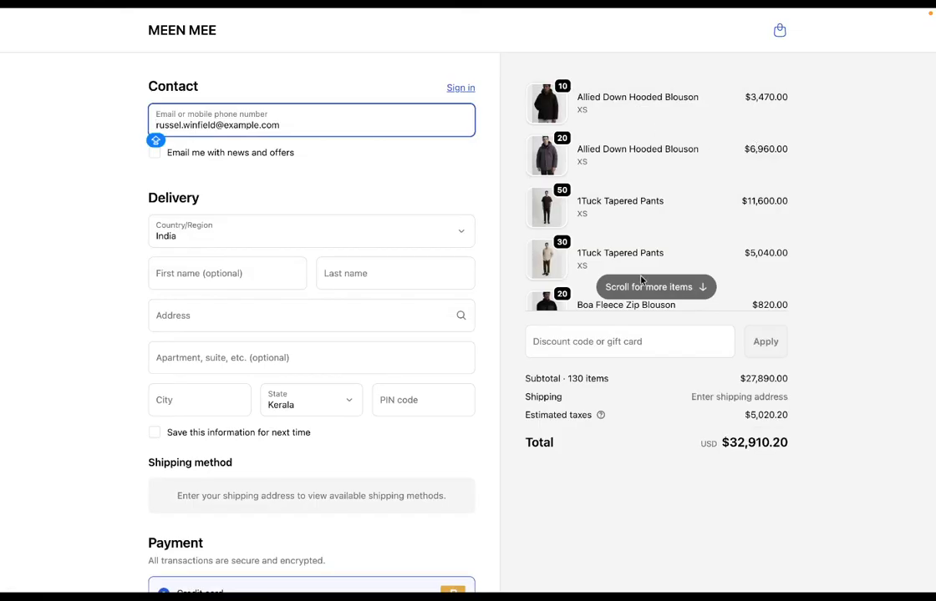
Step: Examine the checkout page for a collection limit error and compare the Winter Collection quantities with the other products in the order summary
{"action": "scroll", "coordinate": [622, 203], "scroll_direction": "down", "scroll_amount": 1}
{"action": "scroll", "coordinate": [620, 202], "scroll_direction": "up", "scroll_amount": 1}
{"action": "scroll", "coordinate": [640, 223], "scroll_direction": "down", "scroll_amount": 1}
{"action": "scroll", "coordinate": [641, 223], "scroll_direction": "up", "scroll_amount": 1}
{"action": "scroll", "coordinate": [595, 167], "scroll_direction": "down", "scroll_amount": 1}
{"action": "scroll", "coordinate": [595, 161], "scroll_direction": "up", "scroll_amount": 1}
{"action": "scroll", "coordinate": [571, 184], "scroll_direction": "down", "scroll_amount": 1}
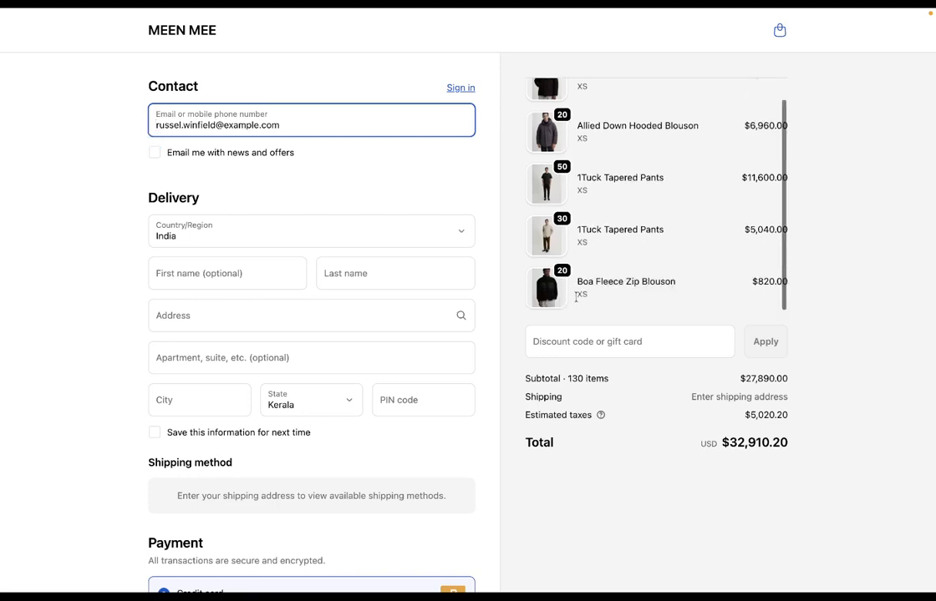
{"action": "scroll", "coordinate": [573, 225], "scroll_direction": "up", "scroll_amount": 1}
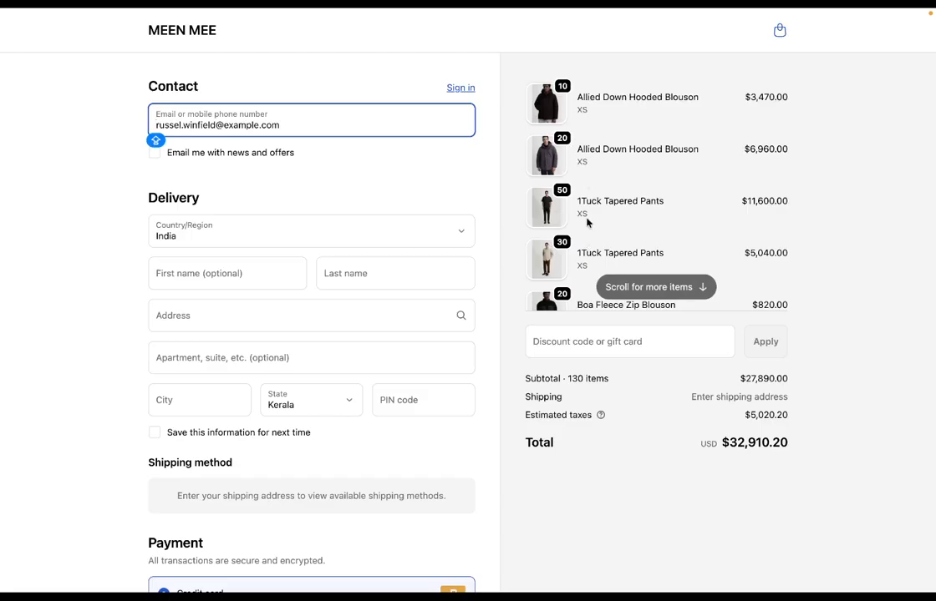
{"action": "scroll", "coordinate": [589, 219], "scroll_direction": "down", "scroll_amount": 1}
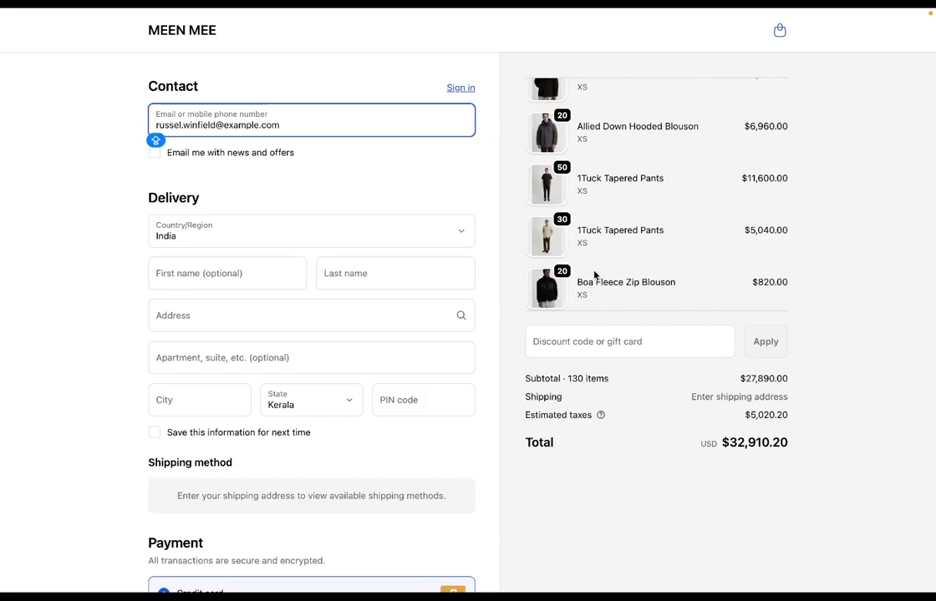
{"action": "scroll", "coordinate": [594, 273], "scroll_direction": "up", "scroll_amount": 1}
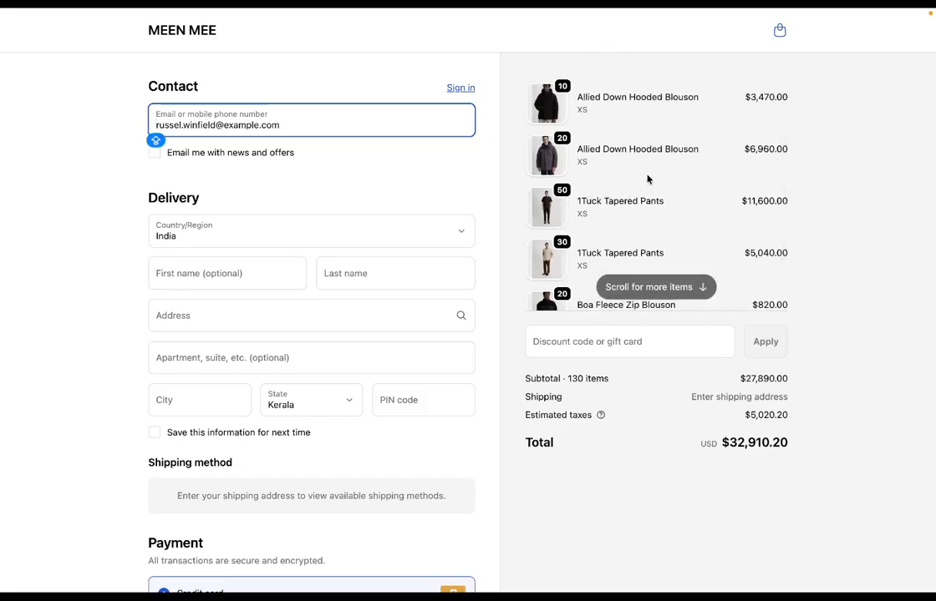
{"action": "left_click", "coordinate": [326, 119]}
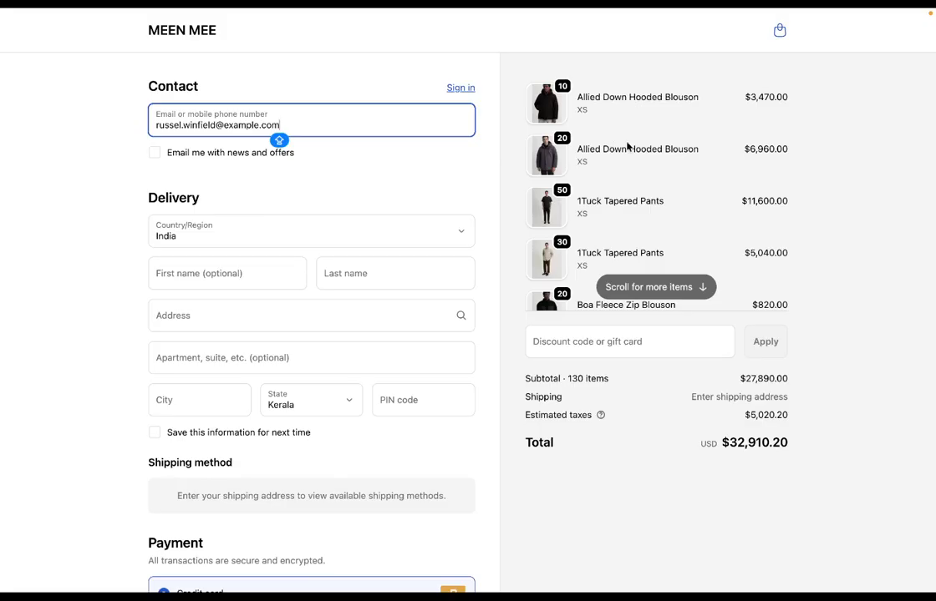
{"action": "left_click", "coordinate": [600, 19]}
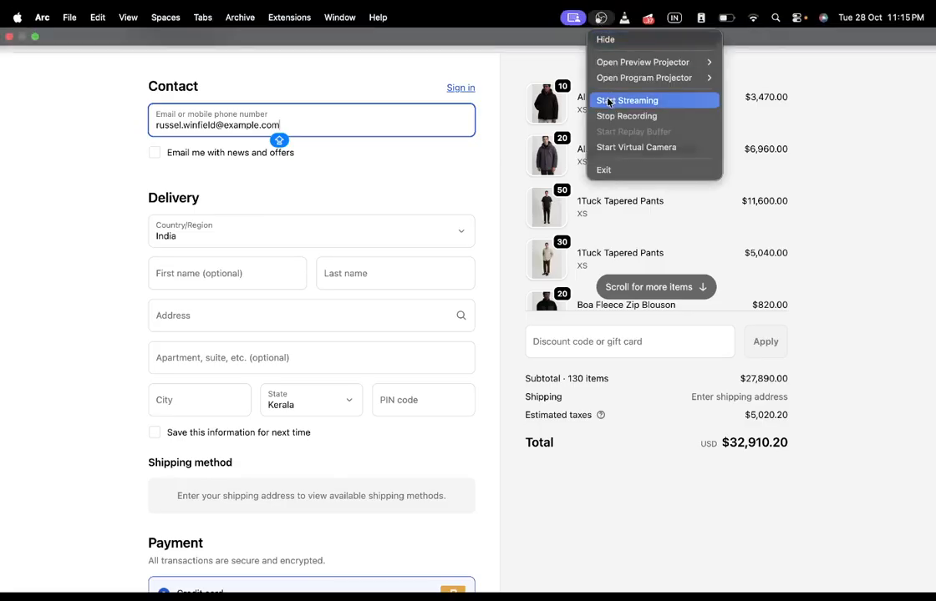
{"action": "left_click", "coordinate": [626, 116]}
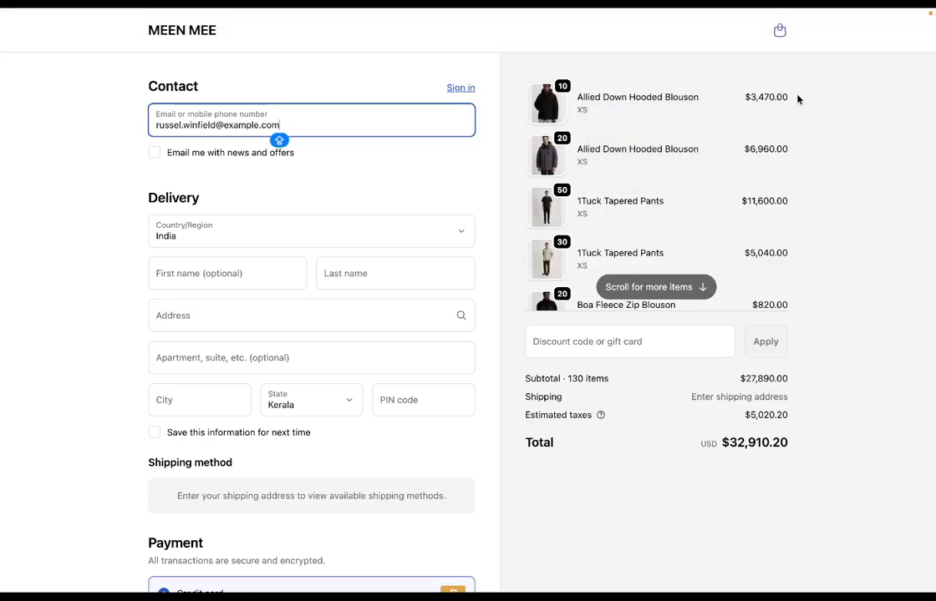